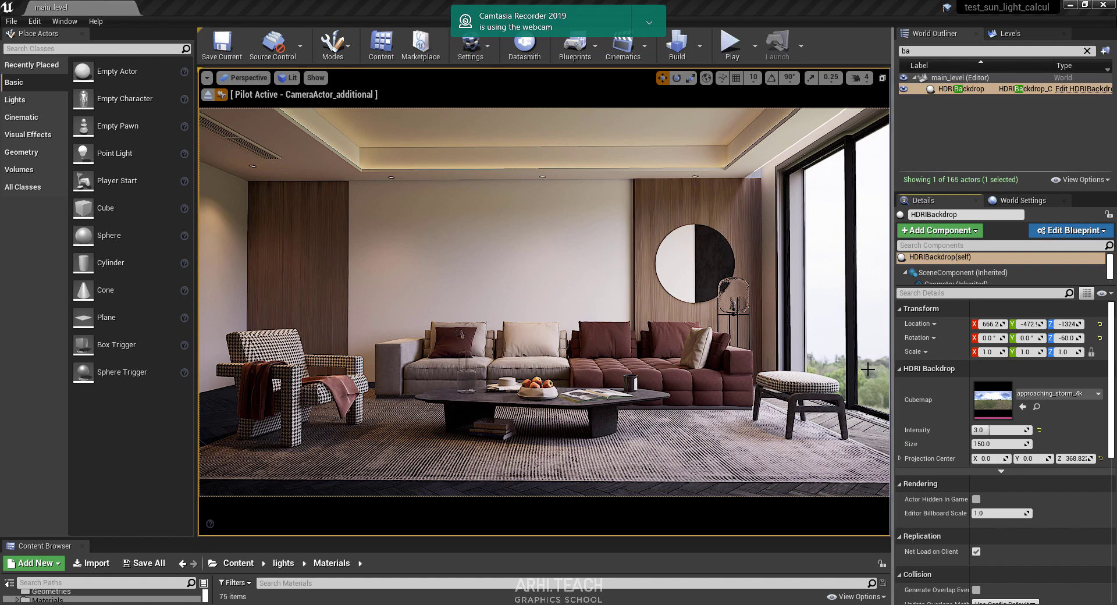
# Step: Search the Plugins browser for the HDRI Backdrop plugin with 'backd'
pyautogui.click(649, 22)
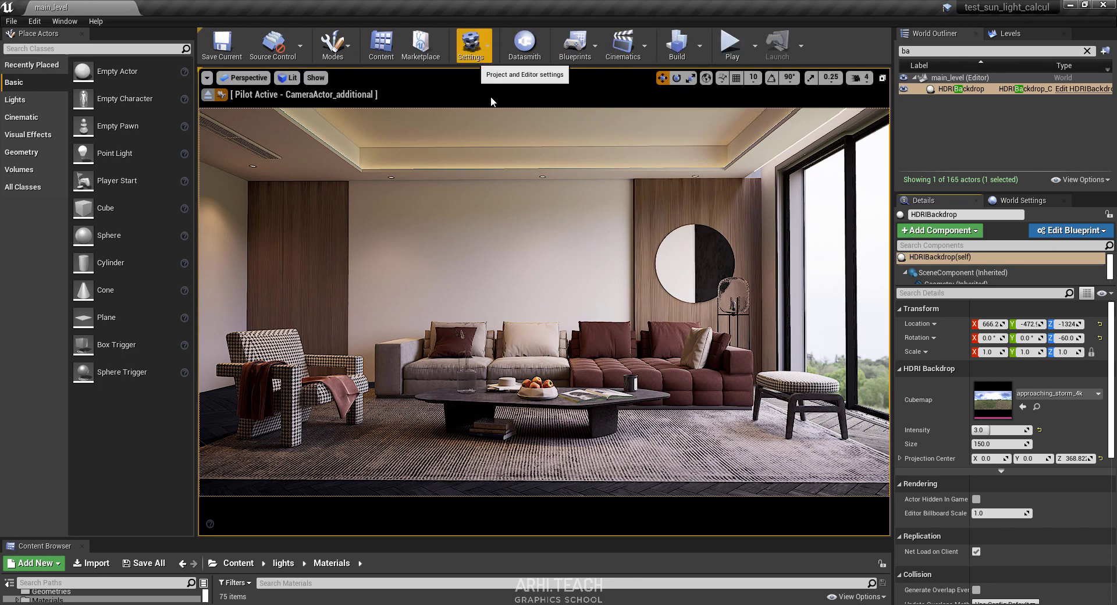
pyautogui.click(470, 43)
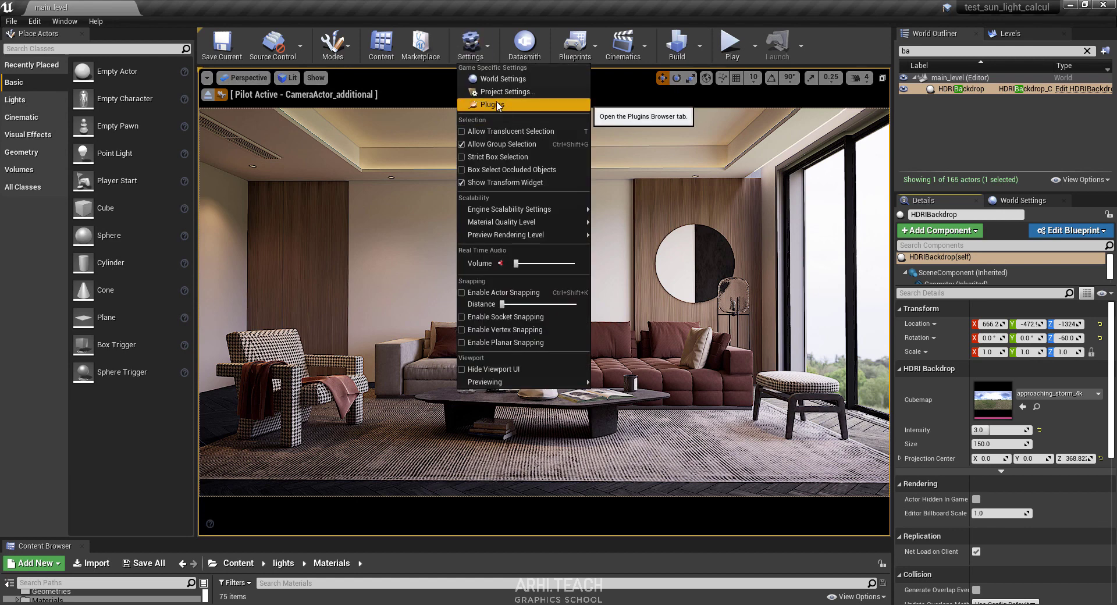
pyautogui.click(491, 107)
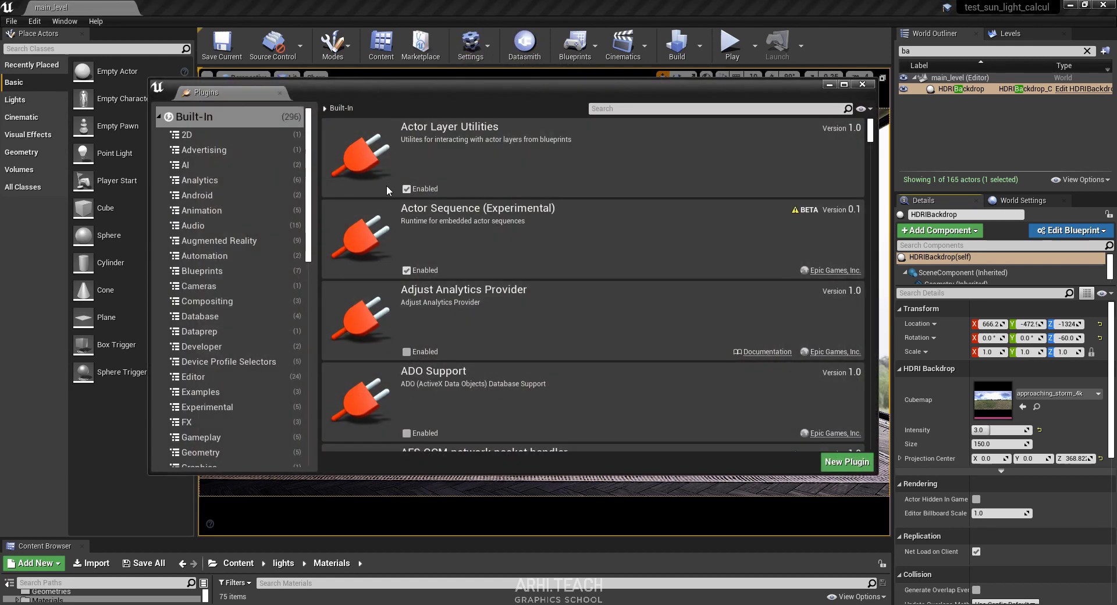
pyautogui.click(679, 109)
pyautogui.write('ba')
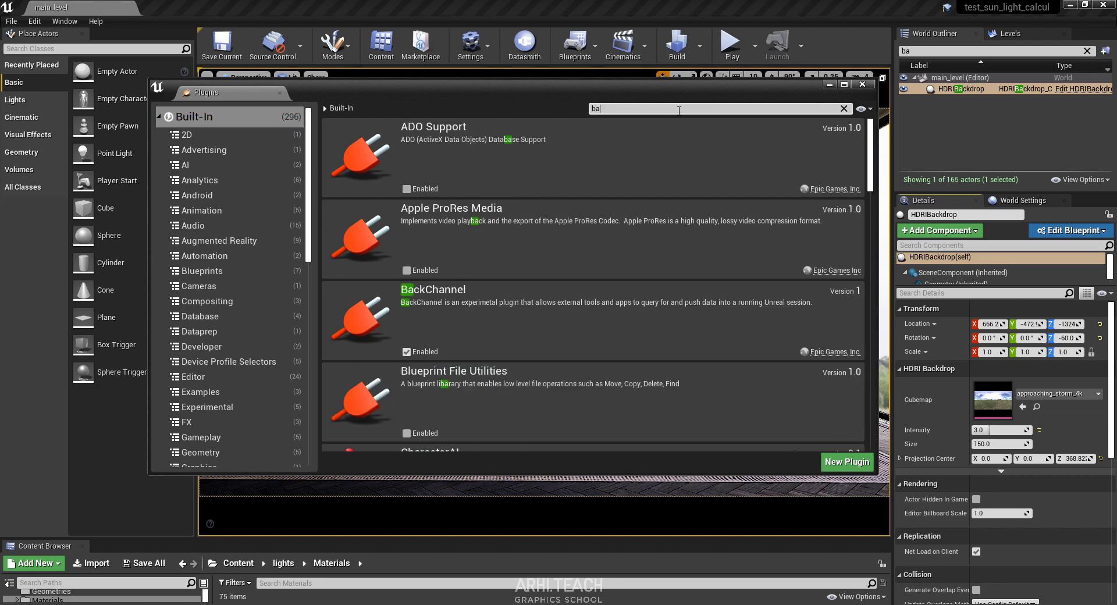
pyautogui.write('ckd')
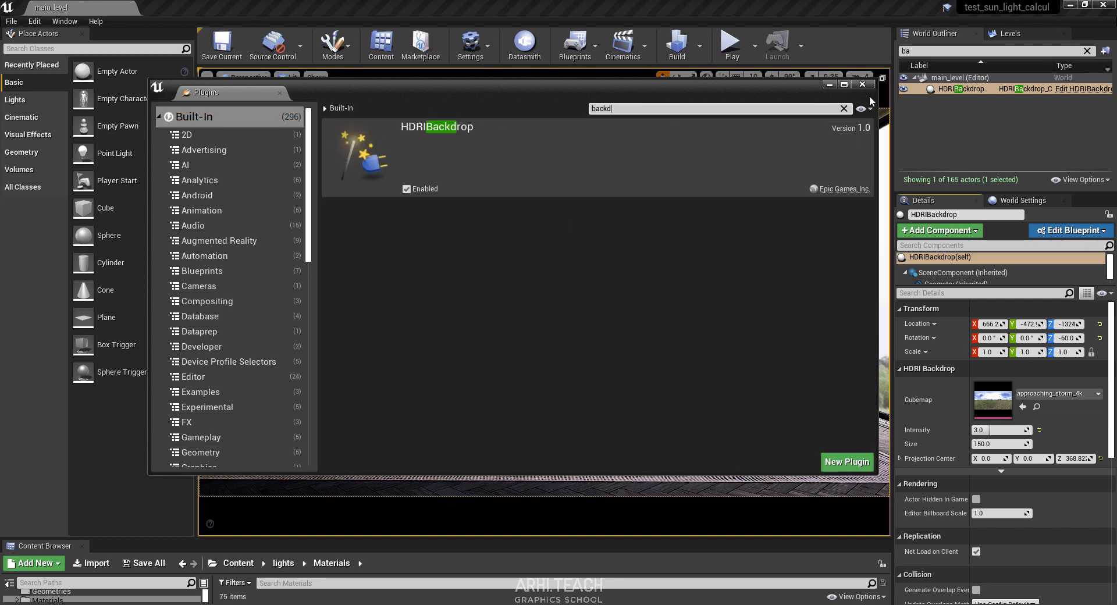
pyautogui.click(862, 84)
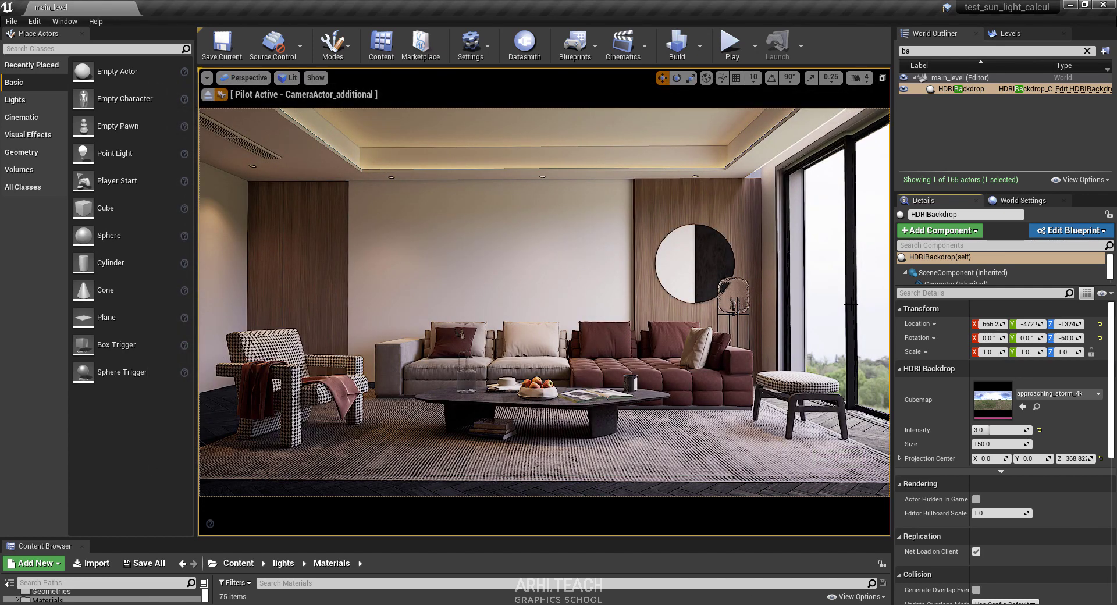
# Step: Restore the multi-pane viewport layout and orbit above and behind the house
pyautogui.click(883, 78)
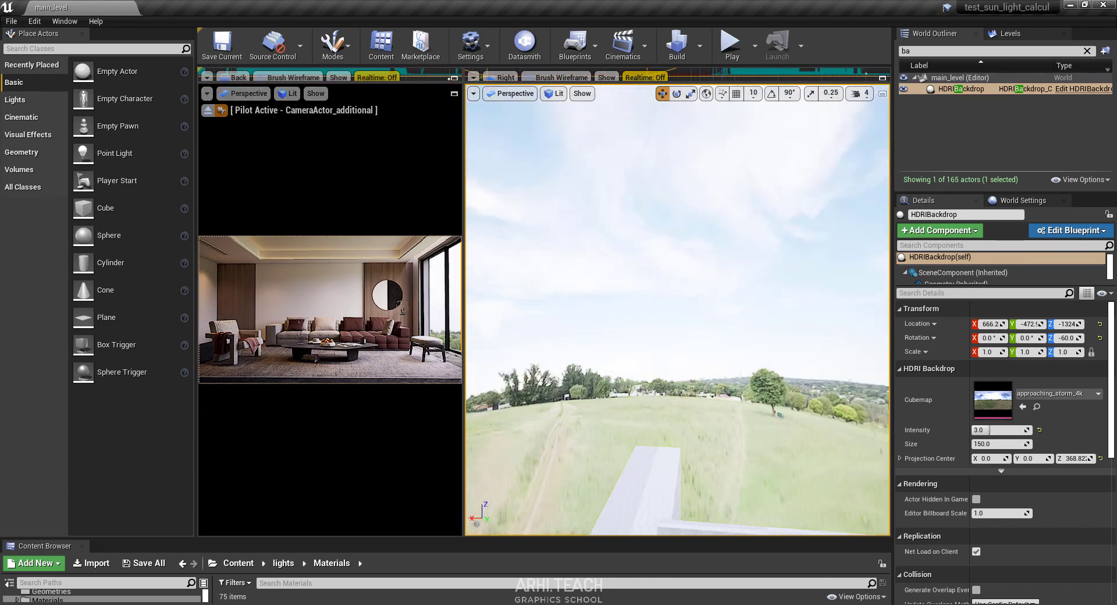
pyautogui.moveTo(675, 314)
pyautogui.mouseDown(button='right')
pyautogui.moveTo(645, 303)
pyautogui.moveTo(650, 316)
pyautogui.mouseUp(button='right')
pyautogui.moveTo(655, 321)
pyautogui.mouseDown()
pyautogui.moveTo(682, 503)
pyautogui.moveTo(679, 165)
pyautogui.moveTo(678, 226)
pyautogui.mouseUp()
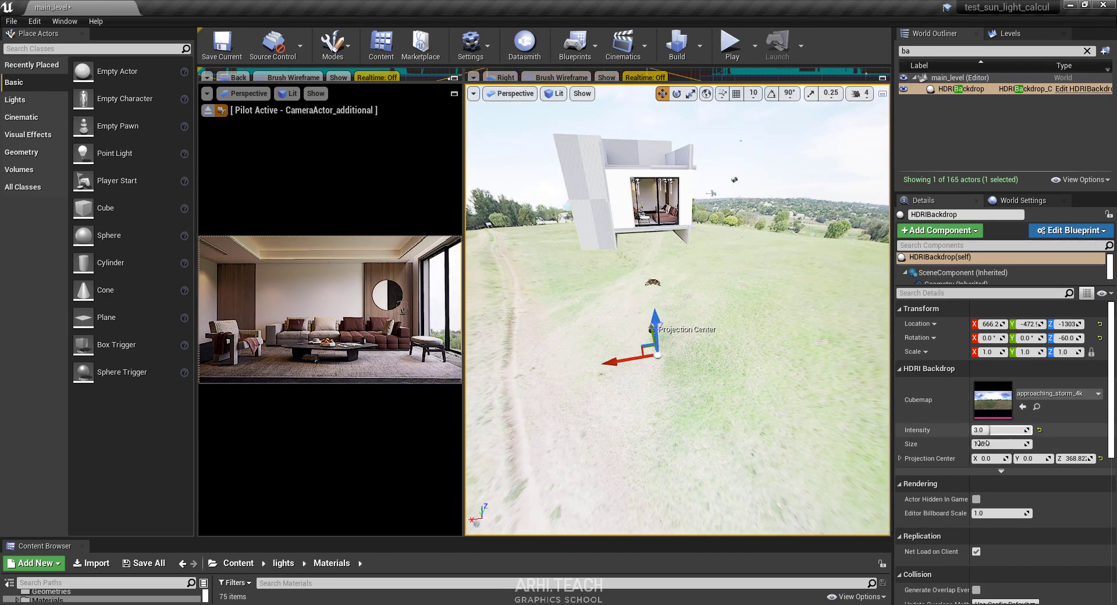
# Step: Set the HDRI backdrop Size to about 342.7, undoing a trial projection-center change
pyautogui.moveTo(983, 444)
pyautogui.mouseDown()
pyautogui.moveTo(1024, 444)
pyautogui.moveTo(975, 444)
pyautogui.mouseUp()
pyautogui.hotkey('ctrl', 'z')
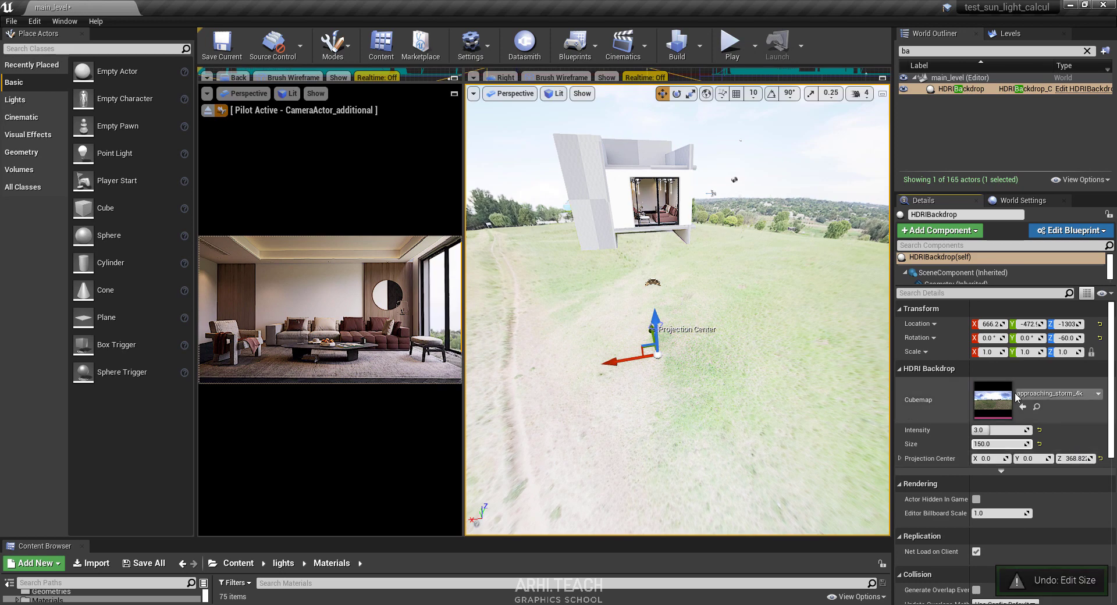
pyautogui.moveTo(988, 444); pyautogui.dragTo(1016, 444)
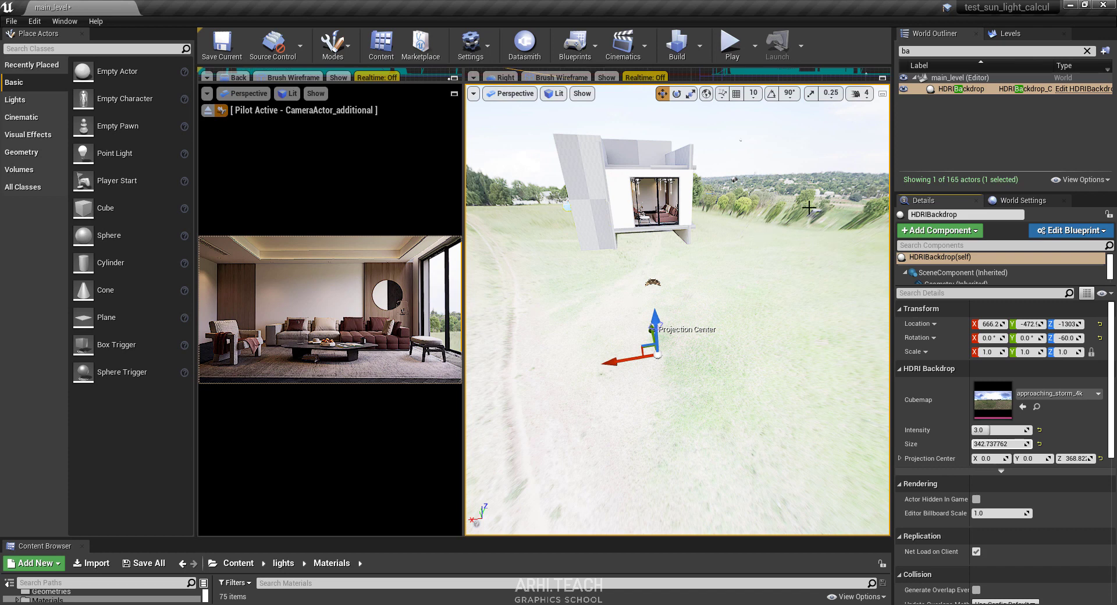
pyautogui.moveTo(1076, 459)
pyautogui.mouseDown()
pyautogui.moveTo(1059, 458)
pyautogui.moveTo(1094, 459)
pyautogui.mouseUp()
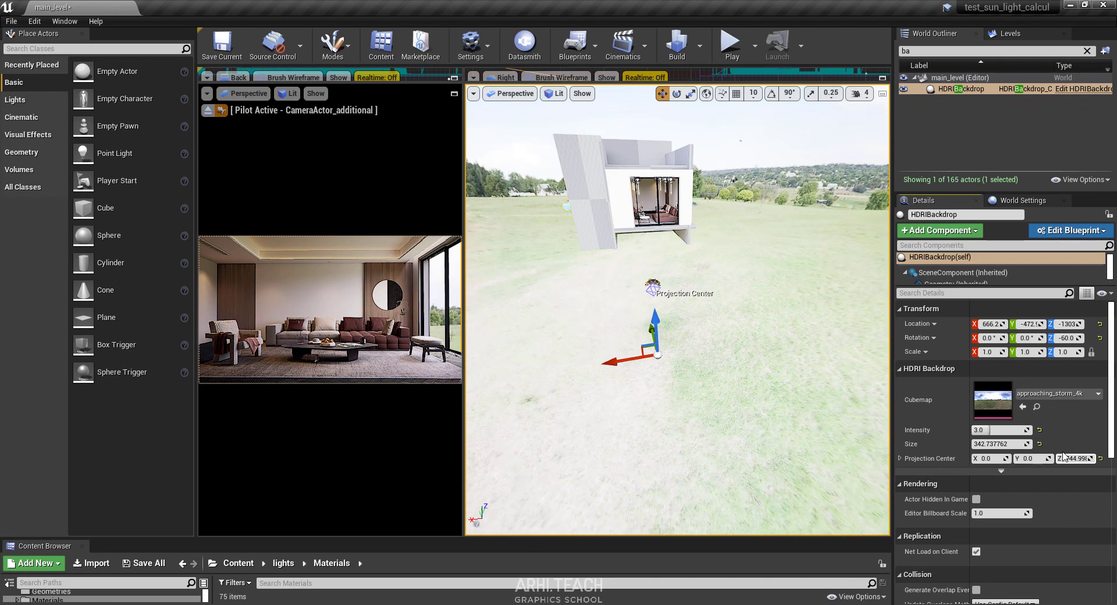
pyautogui.hotkey('ctrl', 'z')
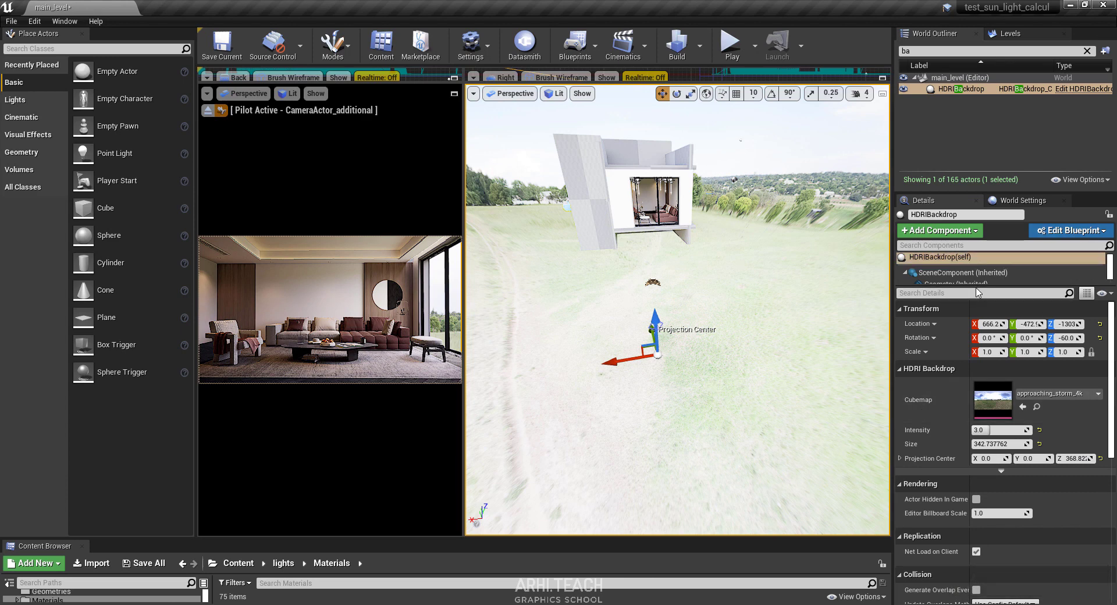
pyautogui.moveTo(978, 289); pyautogui.dragTo(952, 308)
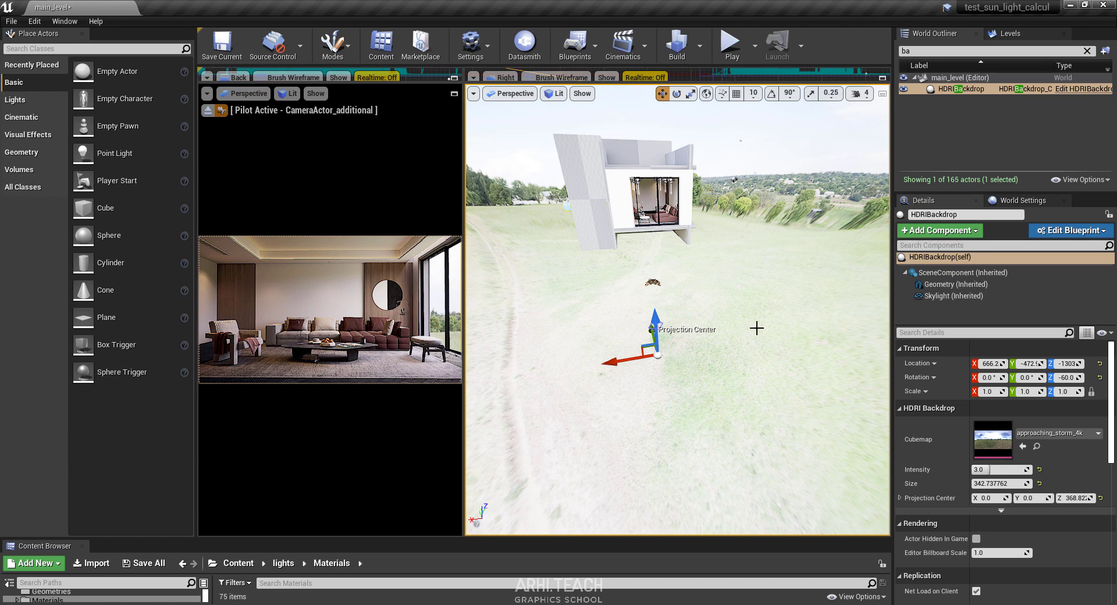
# Step: Delete the old HDRI backdrop and frame the room's window mesh
pyautogui.doubleClick(958, 93)
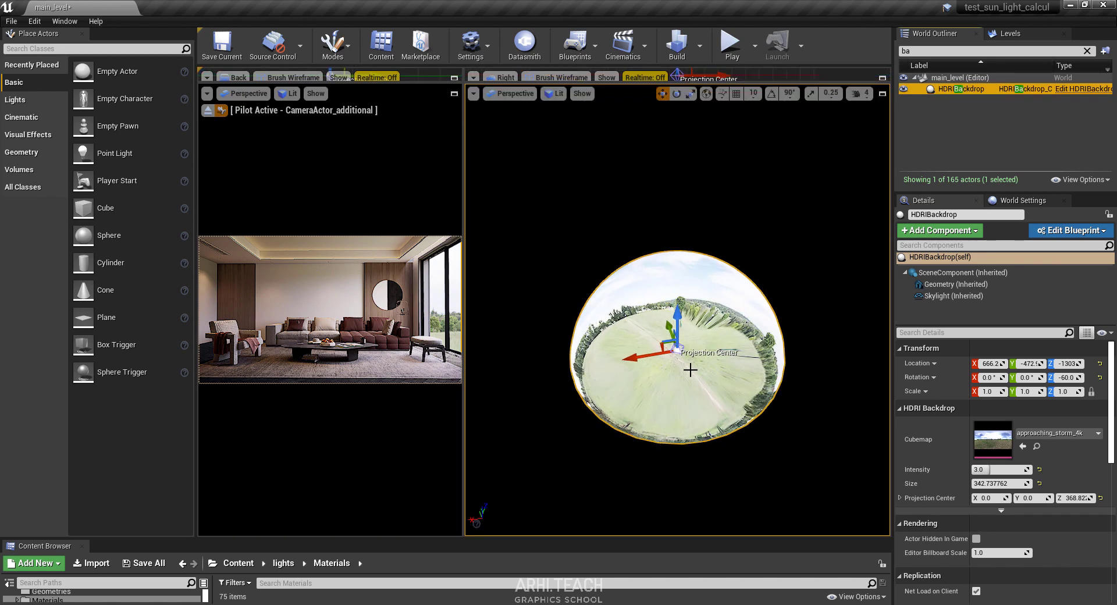
pyautogui.press('Delete')
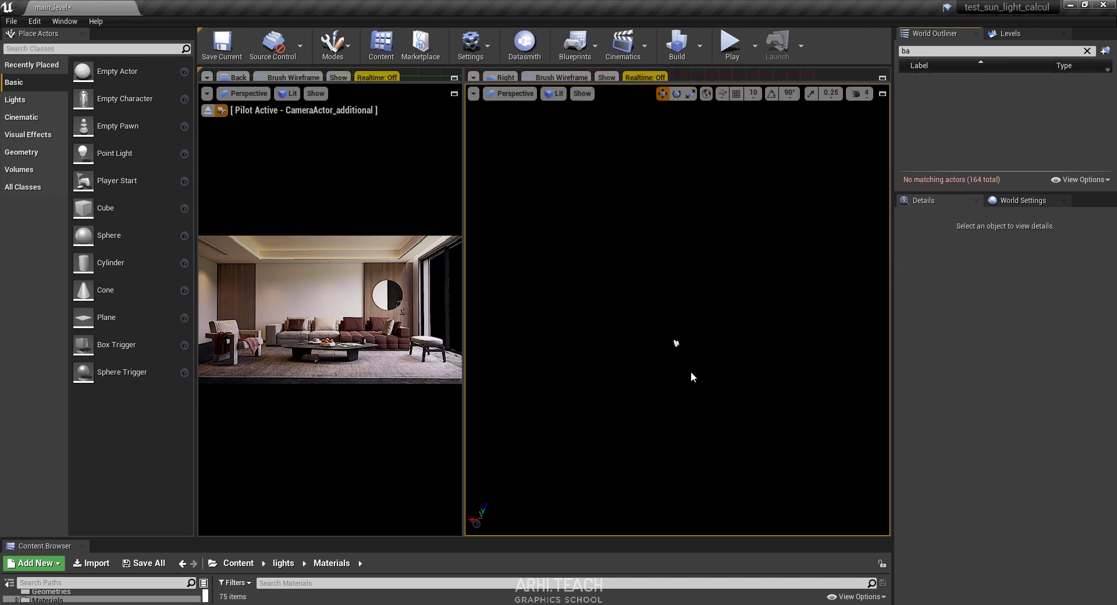
pyautogui.click(707, 362)
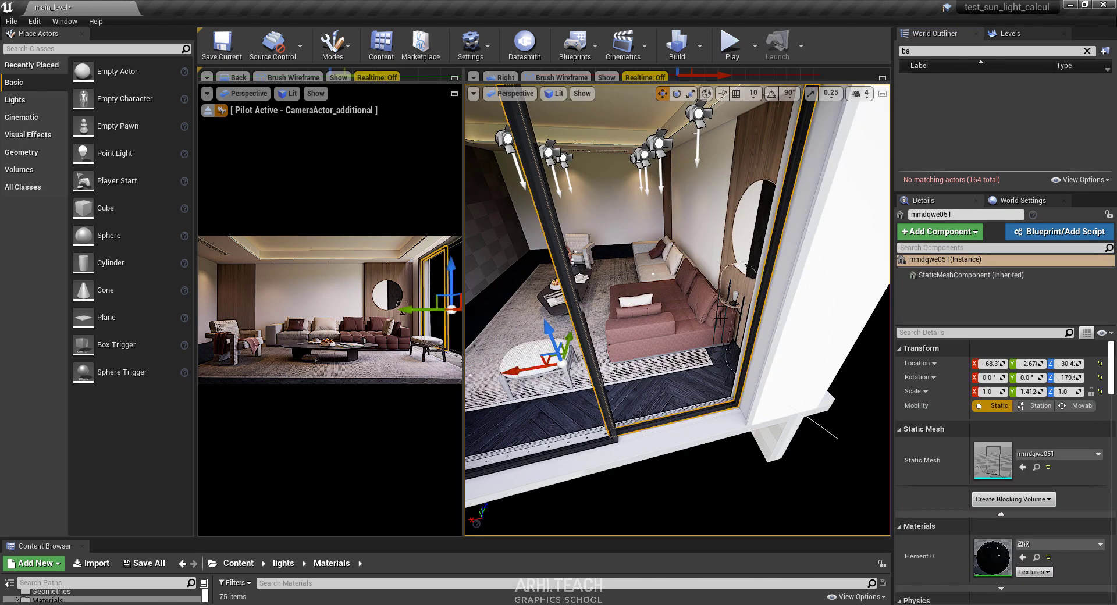
pyautogui.press('f')
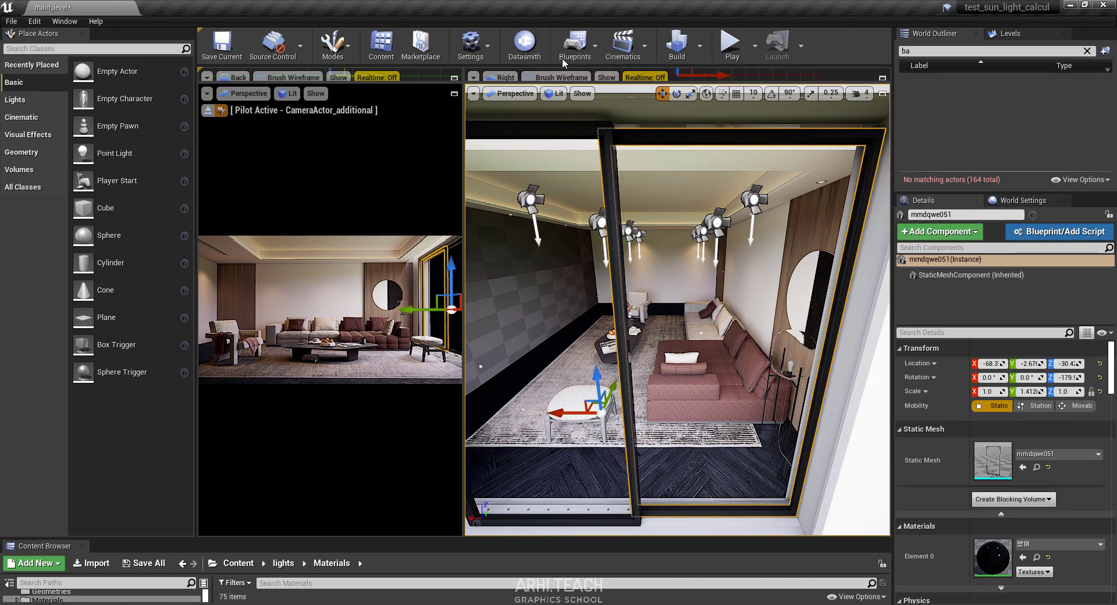
# Step: Place a new HDRI Backdrop from Place Actors > Lights beside the building
pyautogui.click(23, 100)
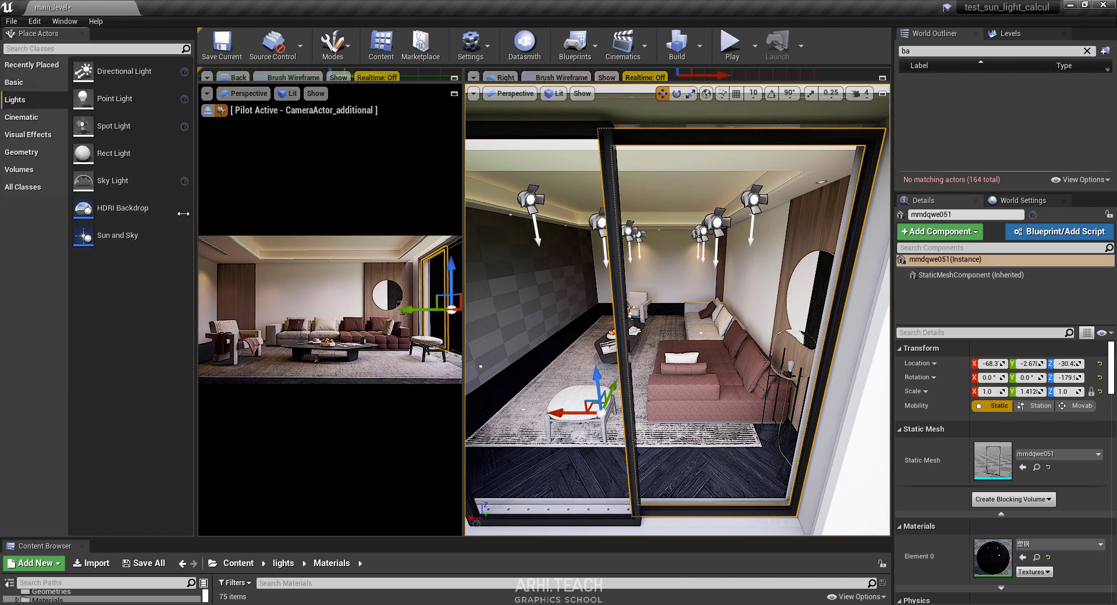
pyautogui.scroll(-5, 677, 310)
pyautogui.scroll(-5, 677, 309)
pyautogui.scroll(-3, 677, 309)
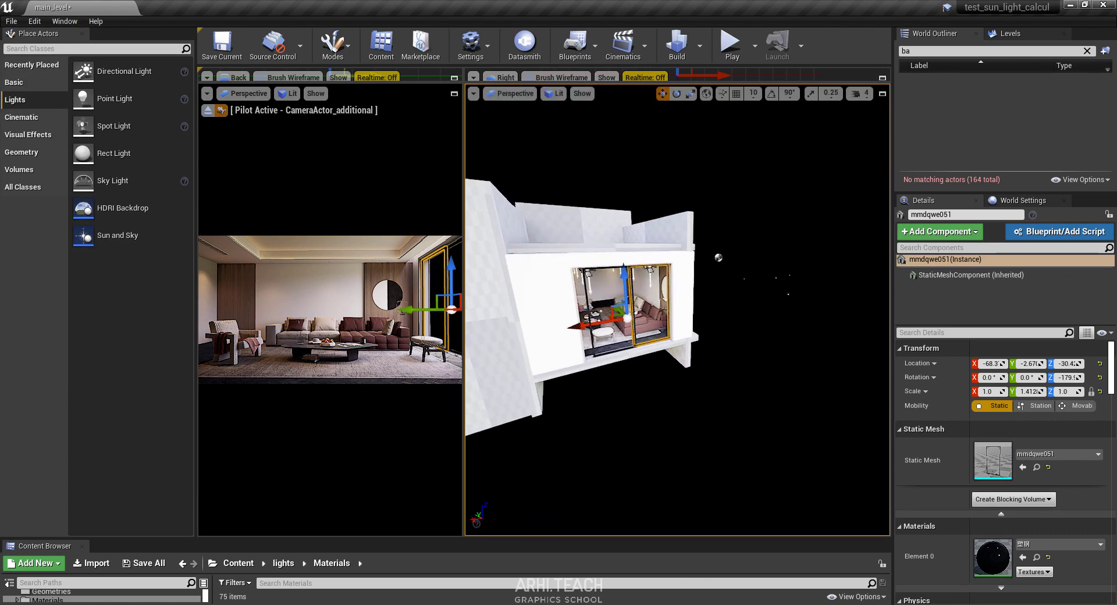
pyautogui.moveTo(83, 208); pyautogui.dragTo(736, 370)
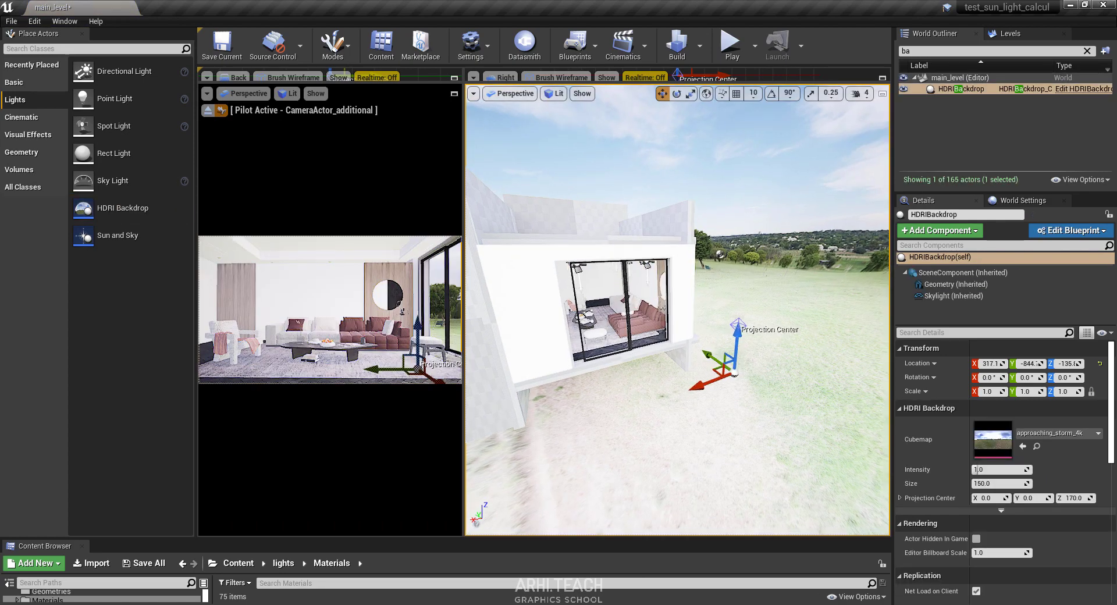
pyautogui.moveTo(677, 310); pyautogui.dragTo(640, 302, button='right')
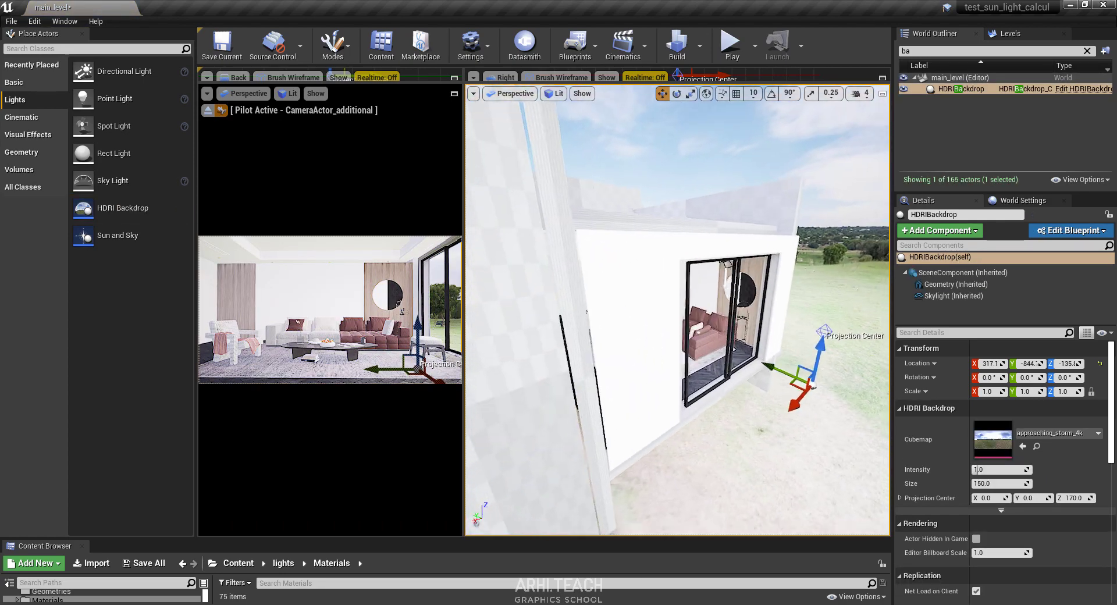
pyautogui.moveTo(640, 302); pyautogui.dragTo(628, 303, button='right')
# Step: Maximize the camera view and bring the HDRI backdrop's Location Z to about -1525
pyautogui.click(454, 94)
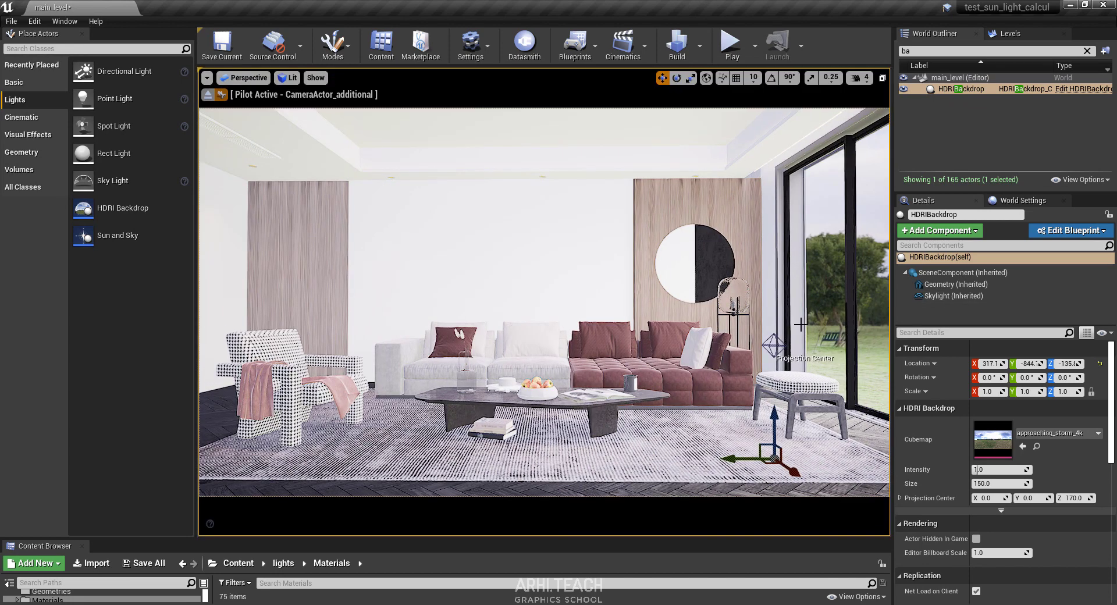
pyautogui.moveTo(1065, 364); pyautogui.dragTo(1106, 363)
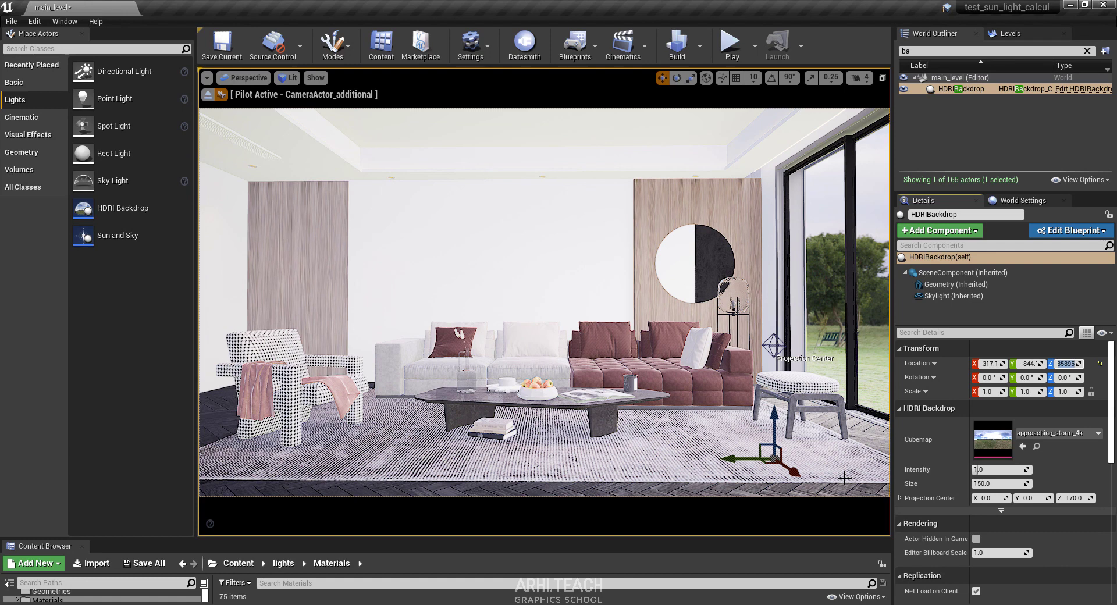
pyautogui.hotkey('ctrl', 'z')
pyautogui.moveTo(1083, 498)
pyautogui.mouseDown()
pyautogui.moveTo(1065, 498)
pyautogui.moveTo(1094, 498)
pyautogui.mouseUp()
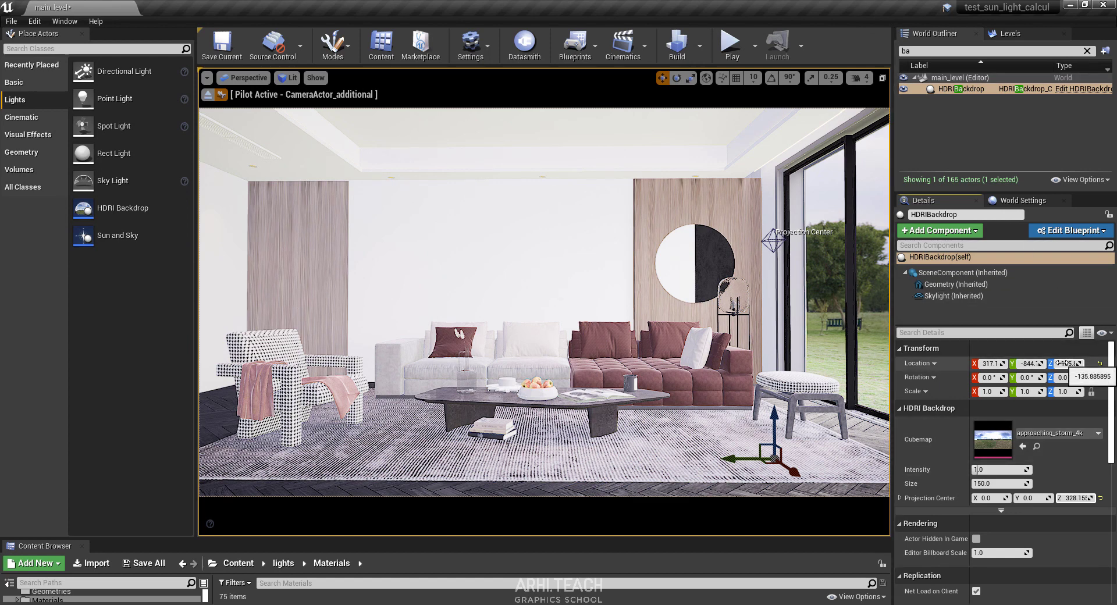
pyautogui.moveTo(1068, 363); pyautogui.dragTo(997, 364)
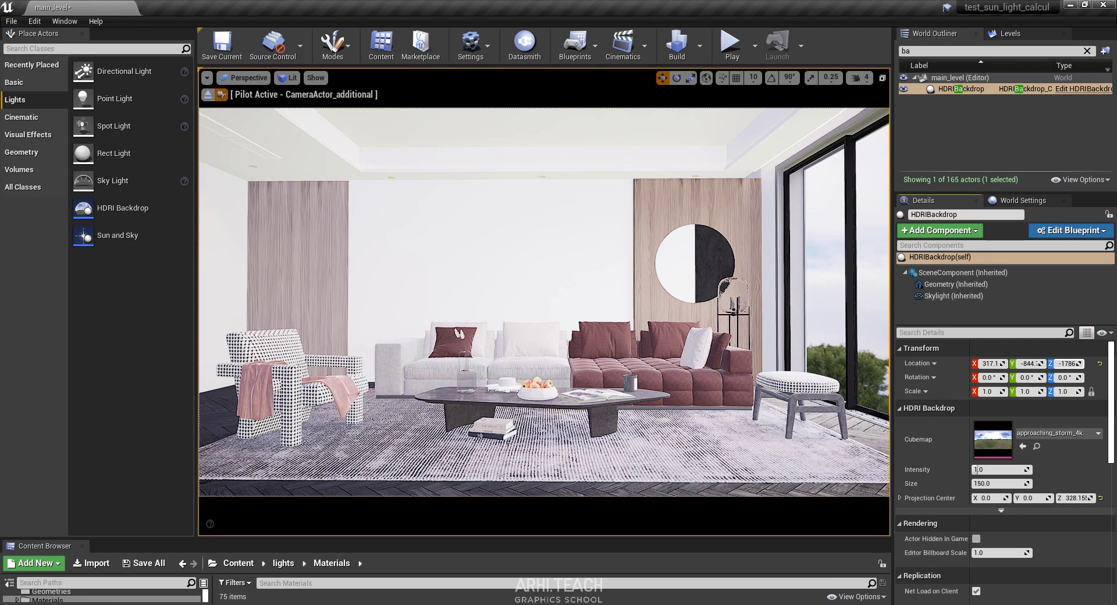
pyautogui.moveTo(1068, 363); pyautogui.dragTo(1075, 364)
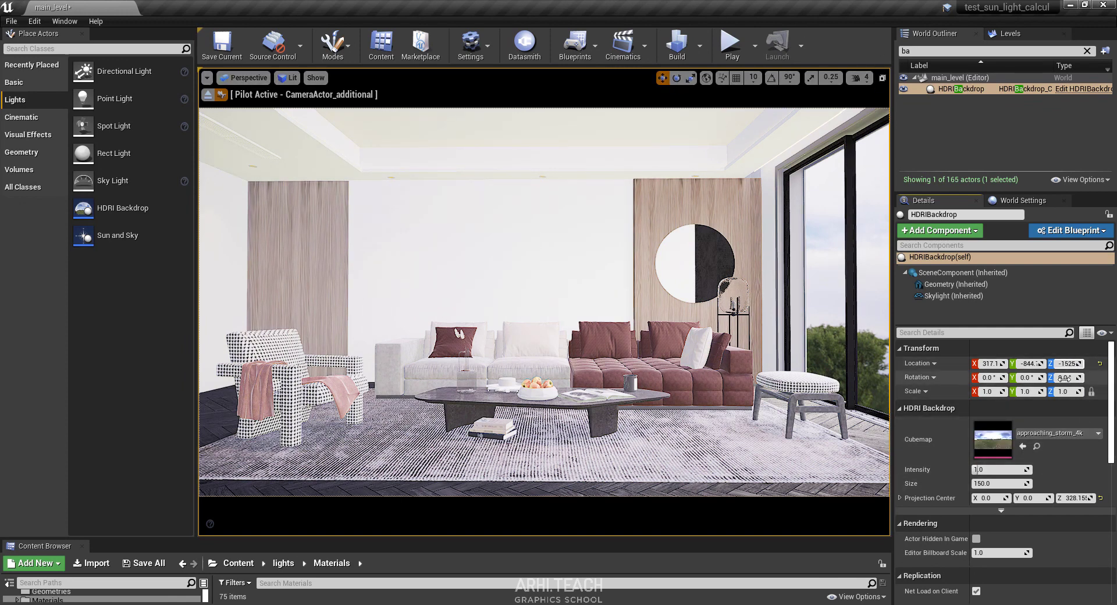
# Step: Rotate the HDRI backdrop to 50° around Z
pyautogui.click(1064, 377)
pyautogui.write('10')
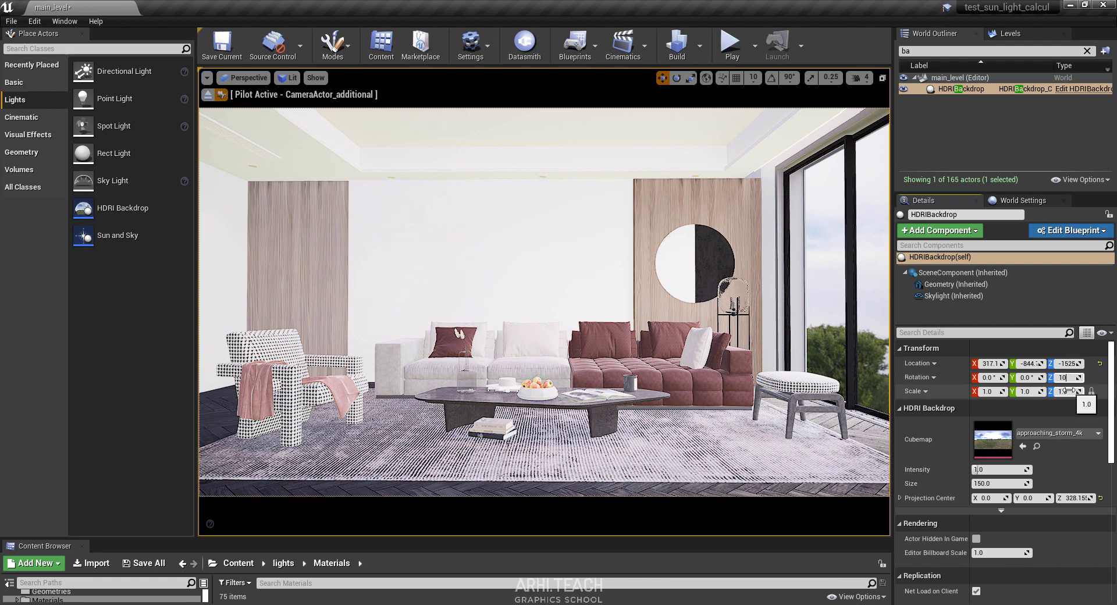
pyautogui.write('20')
pyautogui.press('Return')
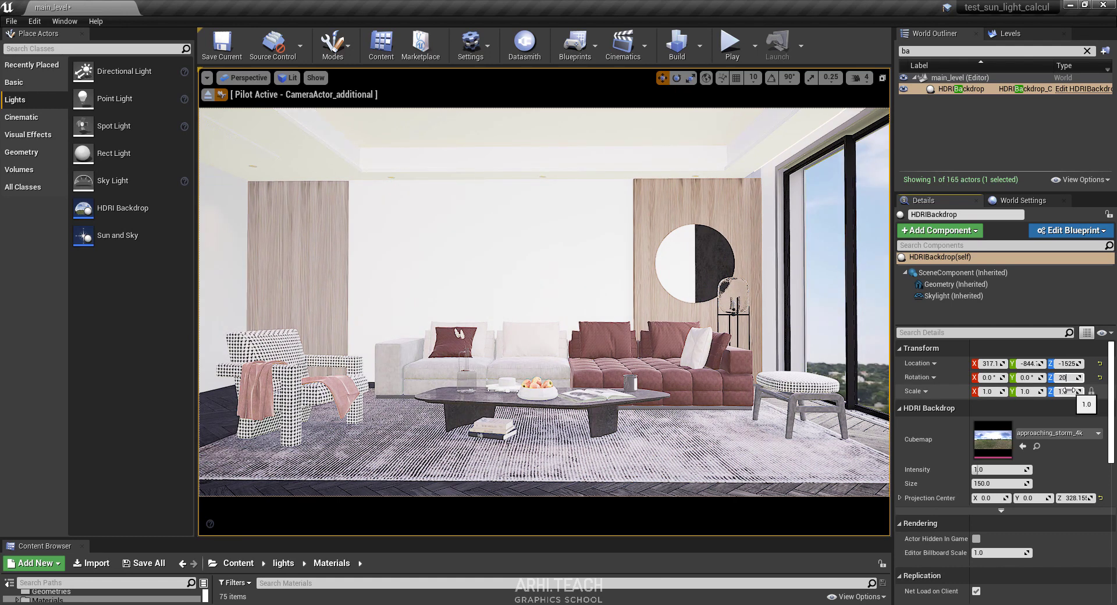
pyautogui.press('Return')
pyautogui.press('Return')
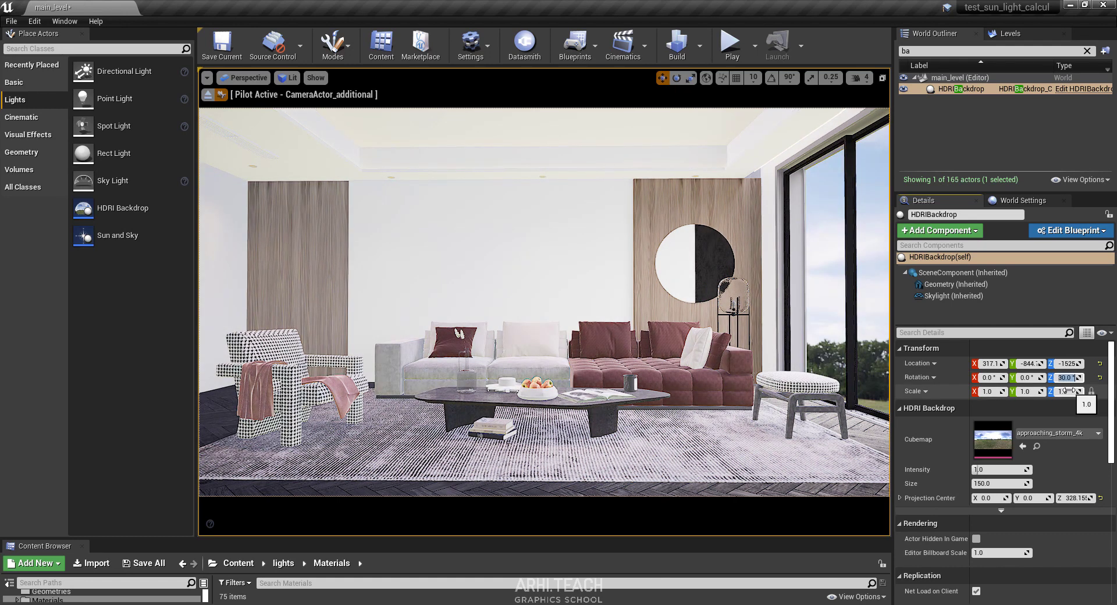
pyautogui.press('Return')
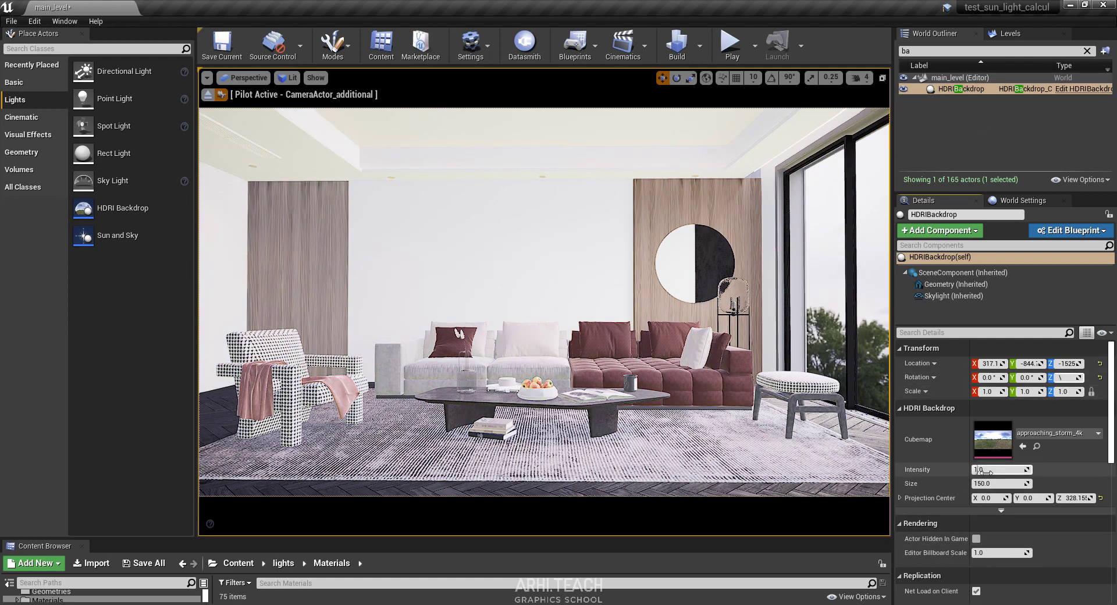
# Step: Shrink the backdrop to about 87, raise it, and set its intensity to 5
pyautogui.moveTo(987, 485)
pyautogui.mouseDown()
pyautogui.moveTo(1025, 483)
pyautogui.moveTo(978, 484)
pyautogui.mouseUp()
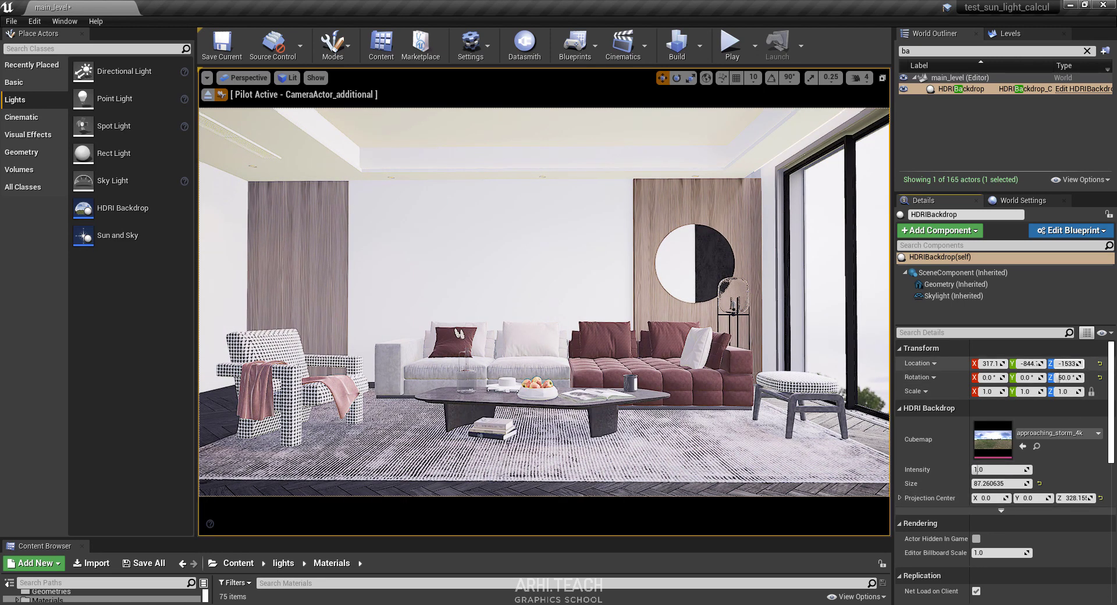
pyautogui.moveTo(1068, 363)
pyautogui.mouseDown()
pyautogui.moveTo(1088, 363)
pyautogui.moveTo(1063, 363)
pyautogui.mouseUp()
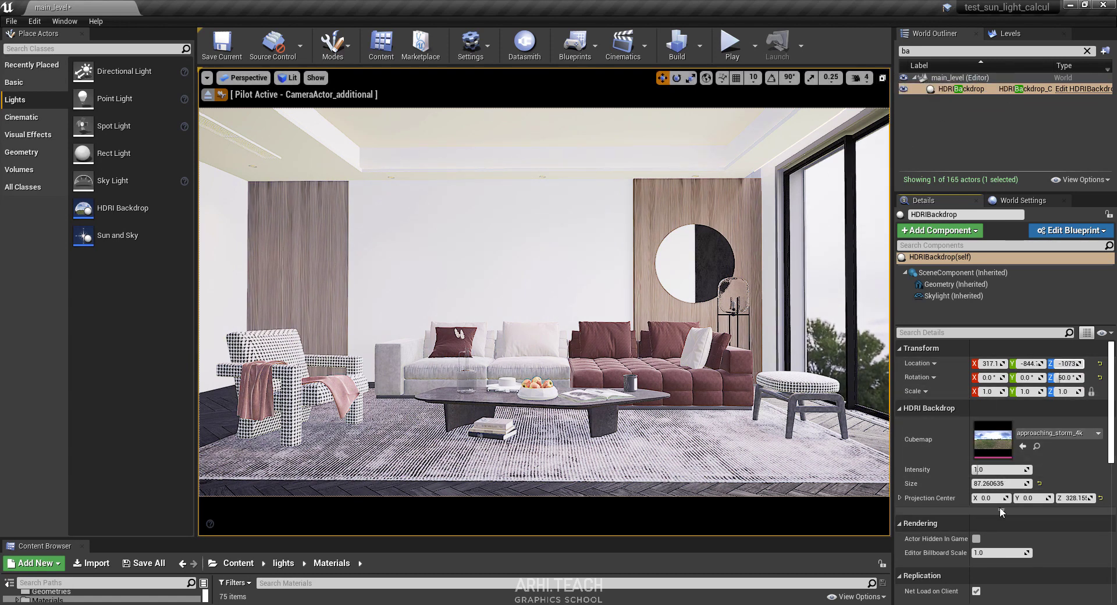
pyautogui.moveTo(982, 470); pyautogui.dragTo(1007, 470)
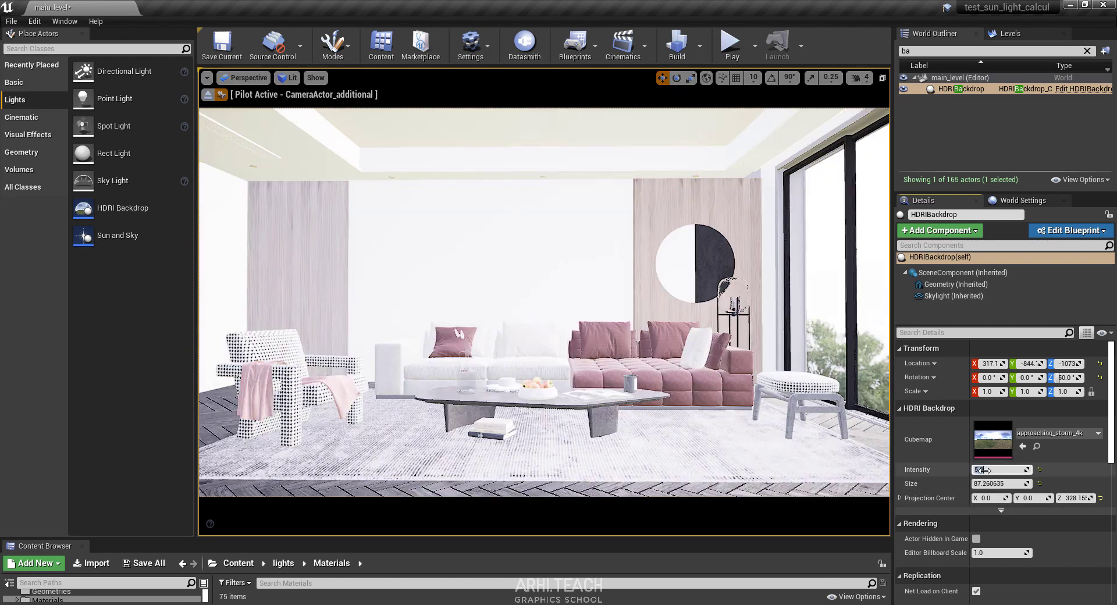
pyautogui.click(983, 470)
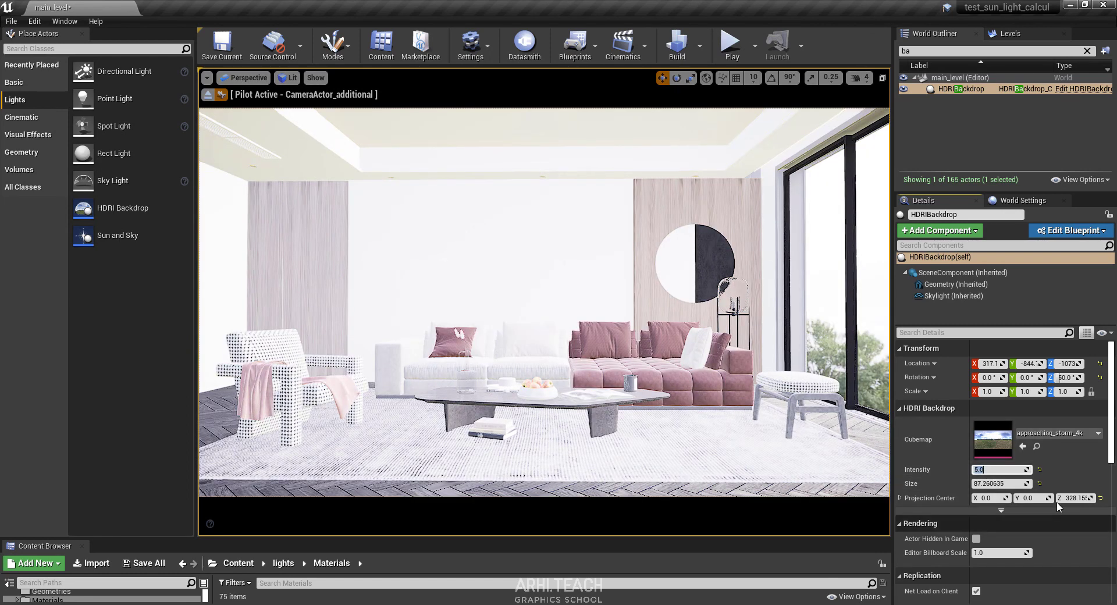
pyautogui.click(944, 297)
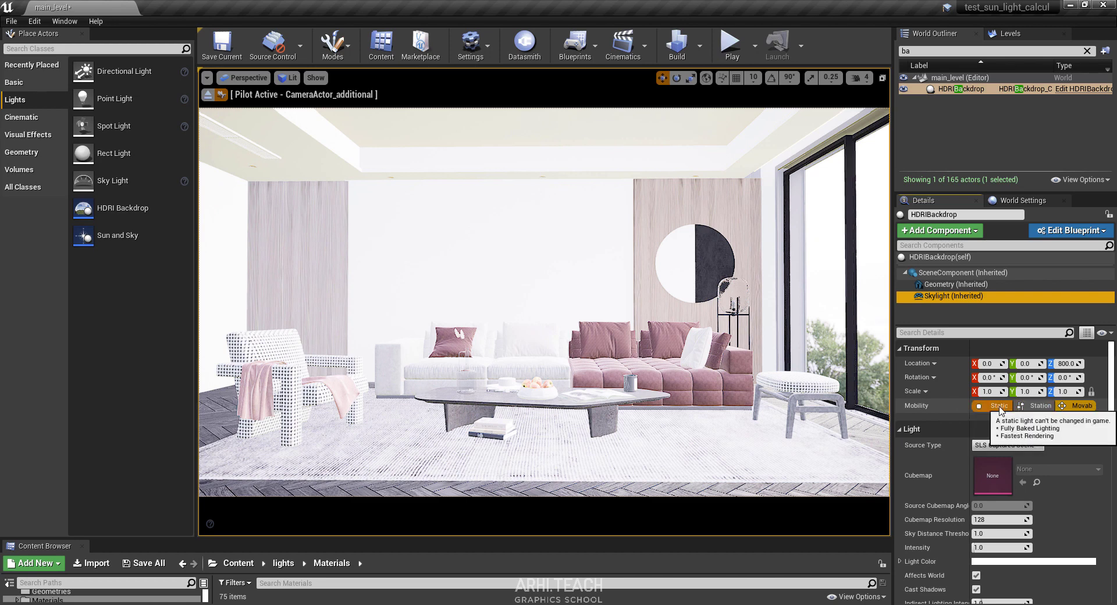
# Step: Set the backdrop's Skylight Mobility to Static
pyautogui.click(999, 408)
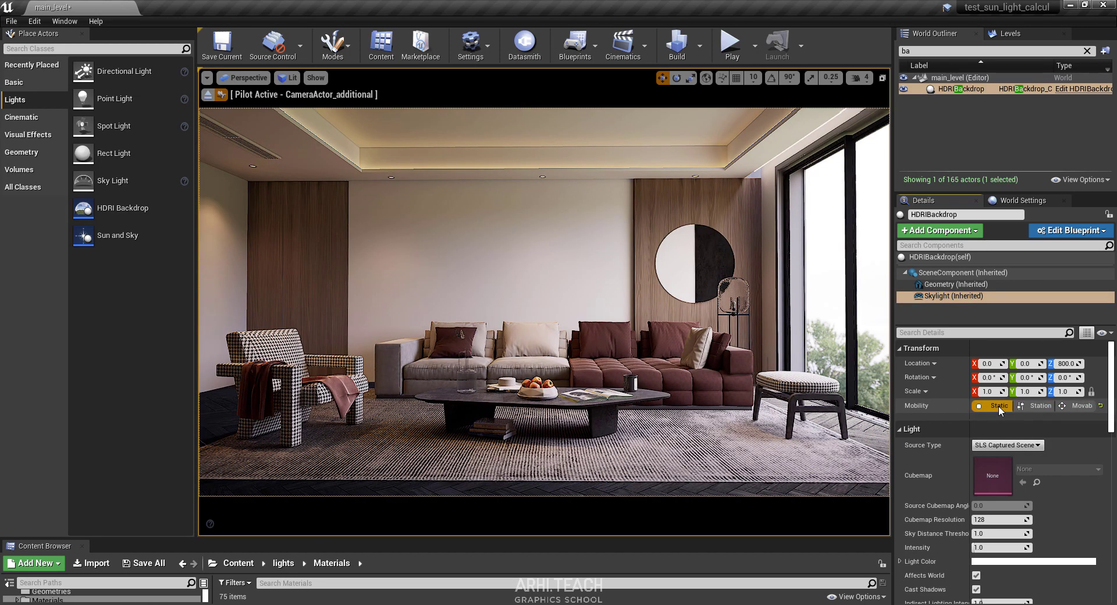
pyautogui.click(954, 273)
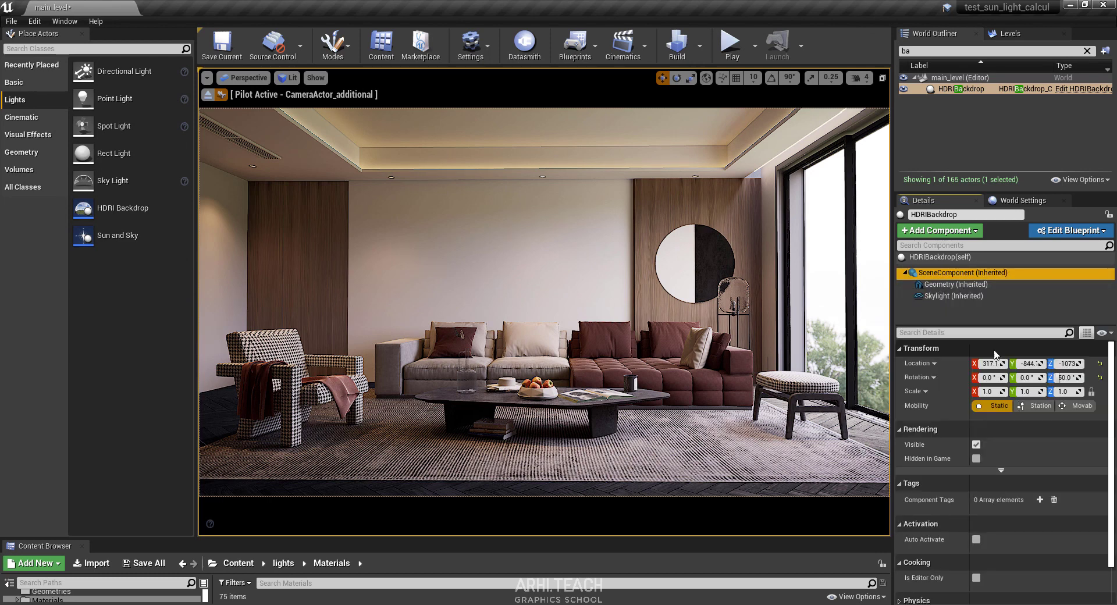
pyautogui.scroll(-2, 1053, 454)
pyautogui.scroll(2, 1054, 454)
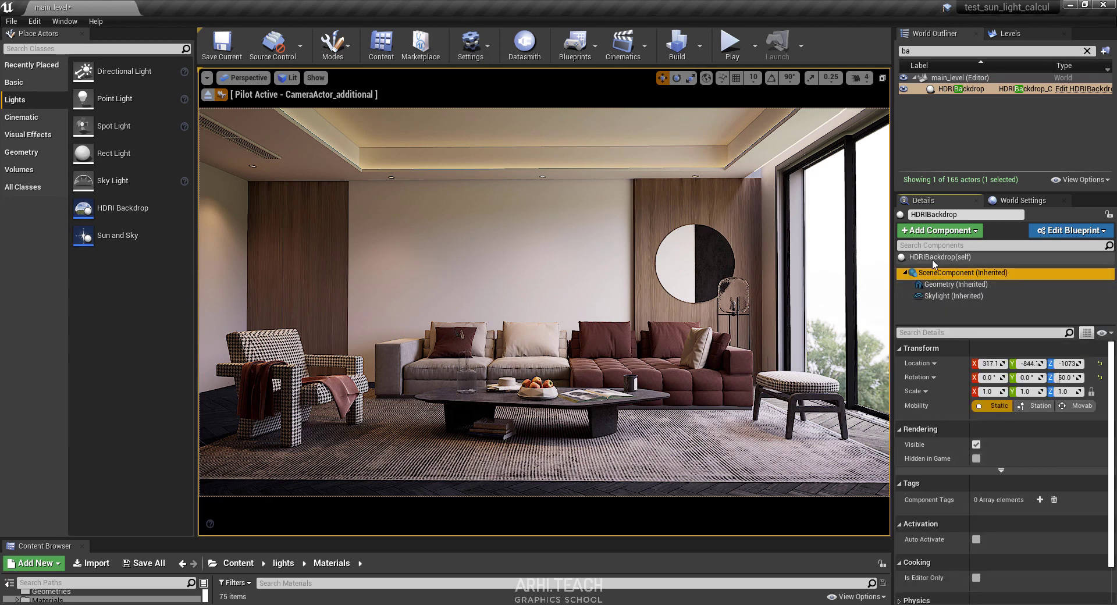
pyautogui.click(934, 257)
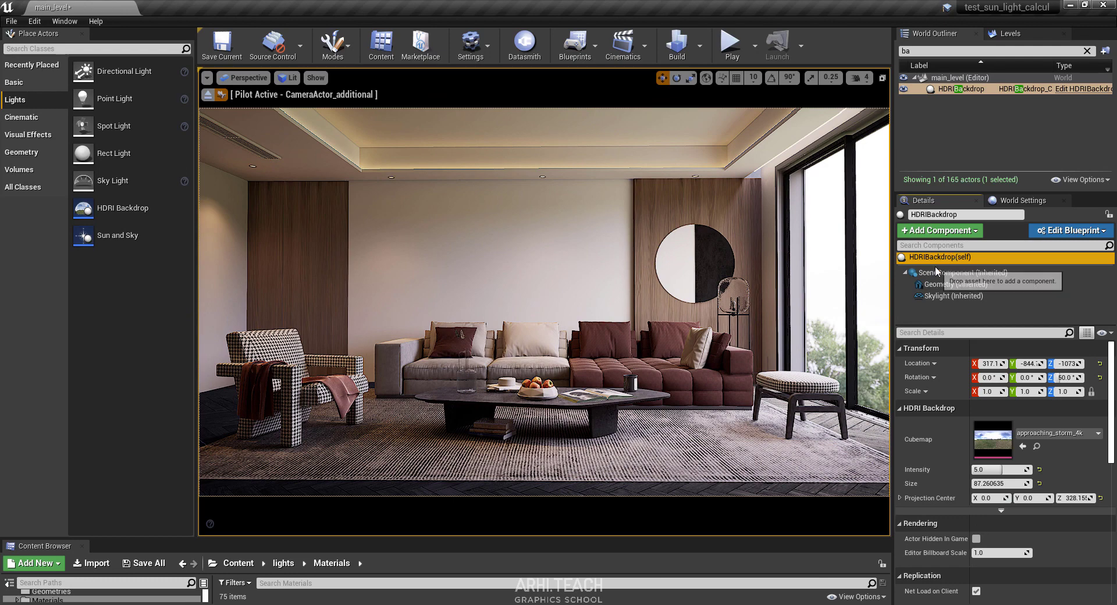
# Step: Browse to the backdrop cubemap and select approaching_storm_4k in the enlarged Content Browser
pyautogui.click(1042, 445)
pyautogui.moveTo(503, 538); pyautogui.dragTo(503, 357)
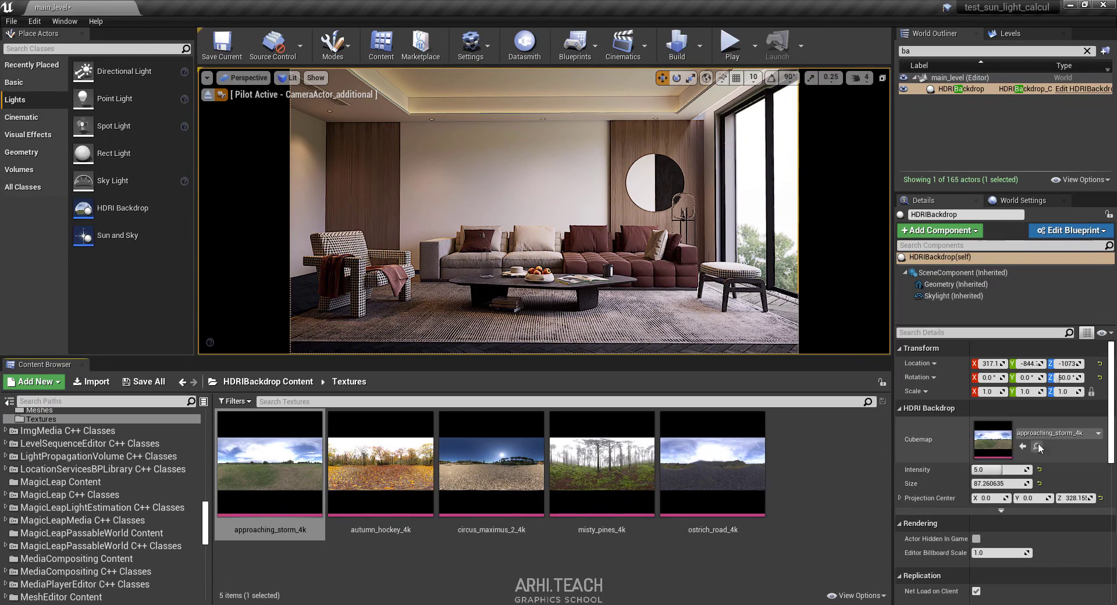
pyautogui.click(269, 466)
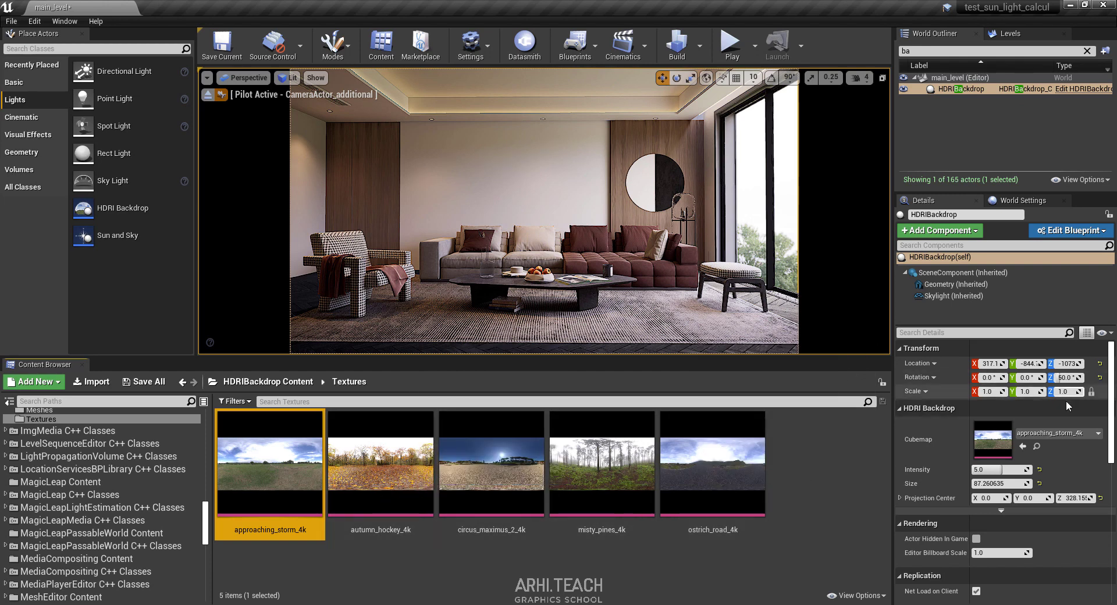
# Step: Set the skylight source to Specified Cubemap using approaching_storm_4k
pyautogui.click(953, 297)
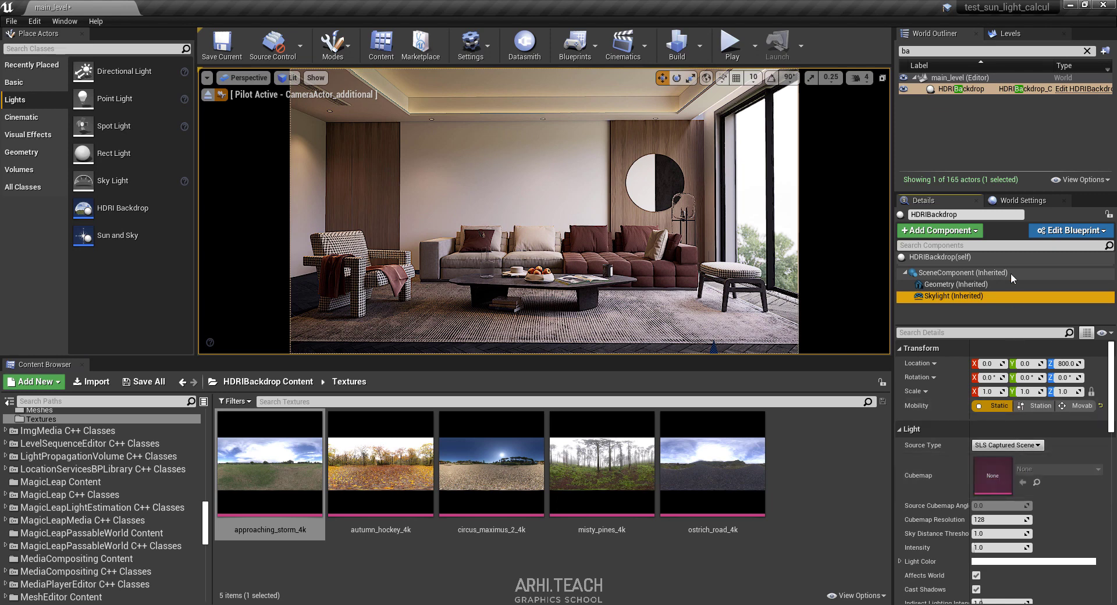
pyautogui.click(996, 446)
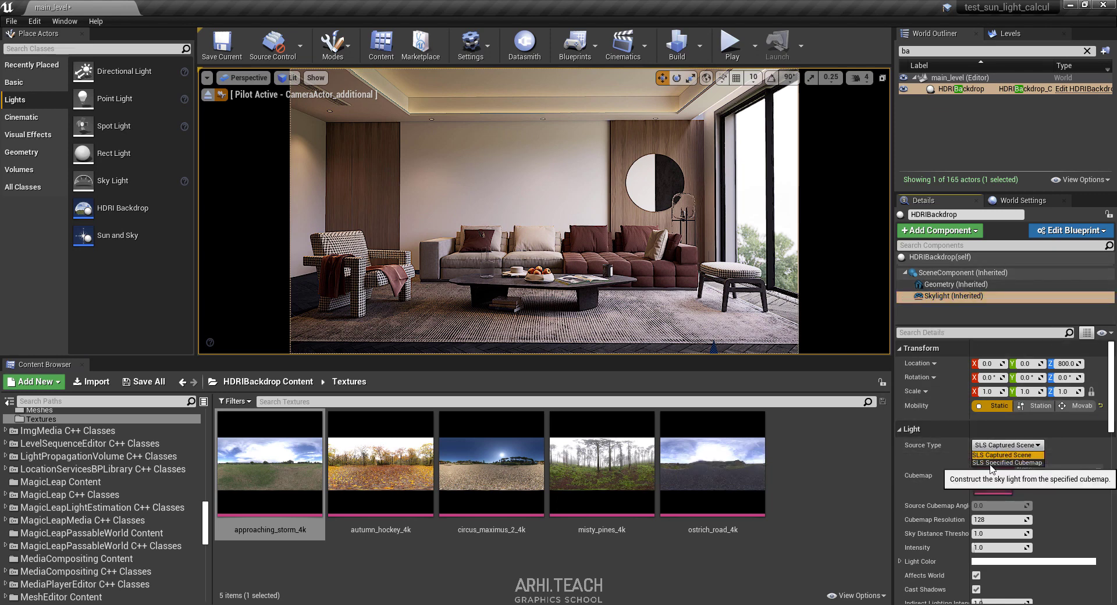
pyautogui.click(991, 463)
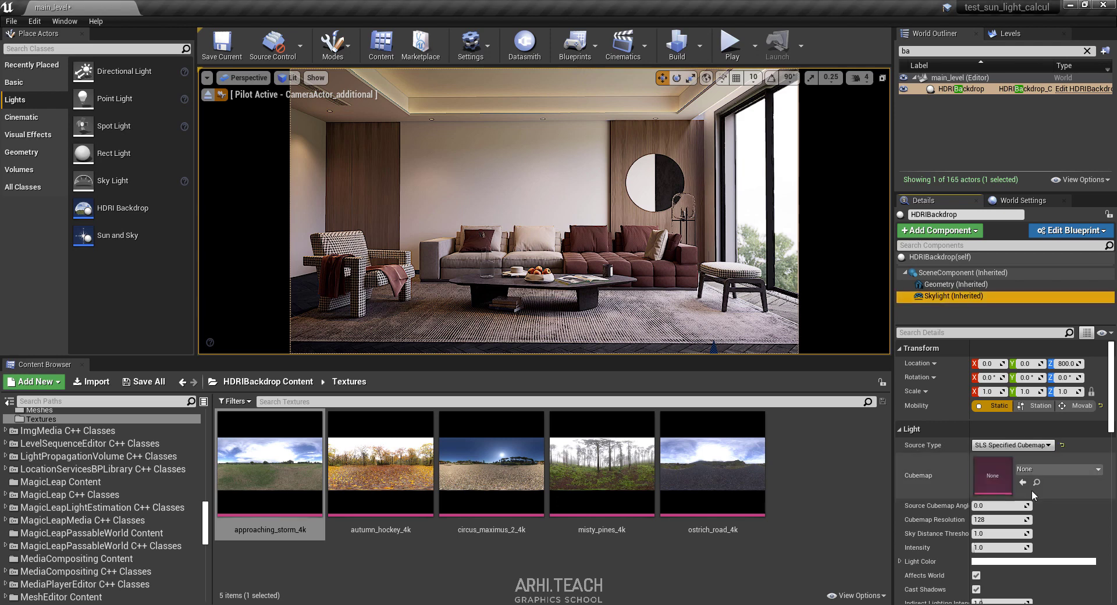
pyautogui.click(1022, 484)
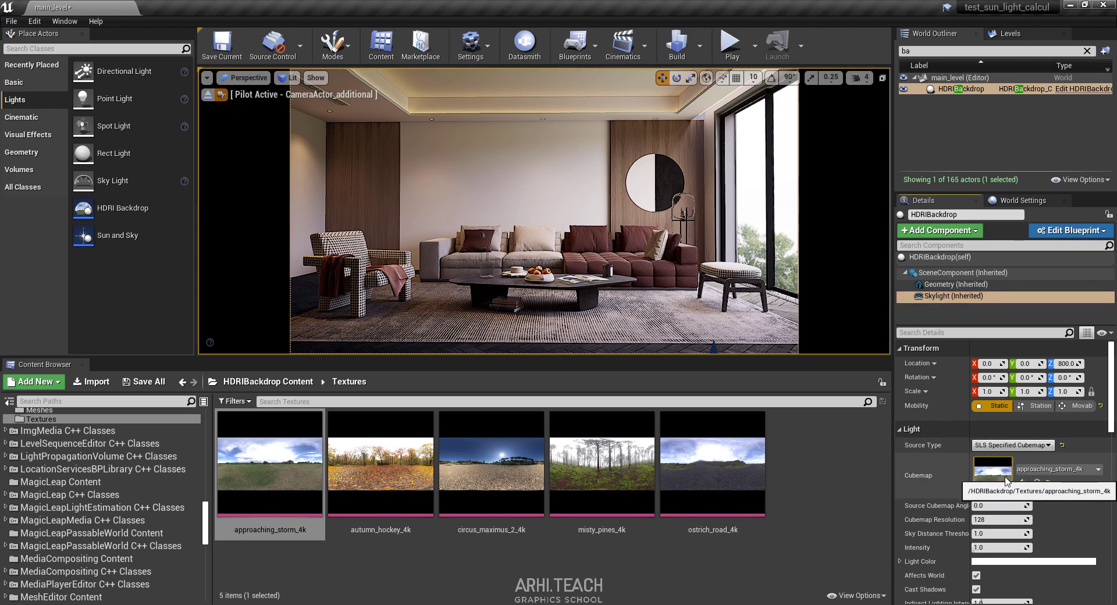
# Step: Set the skylight Sky Distance Threshold to 1.0, correcting a mistaken 12
pyautogui.click(994, 535)
pyautogui.write('12')
pyautogui.press('Return')
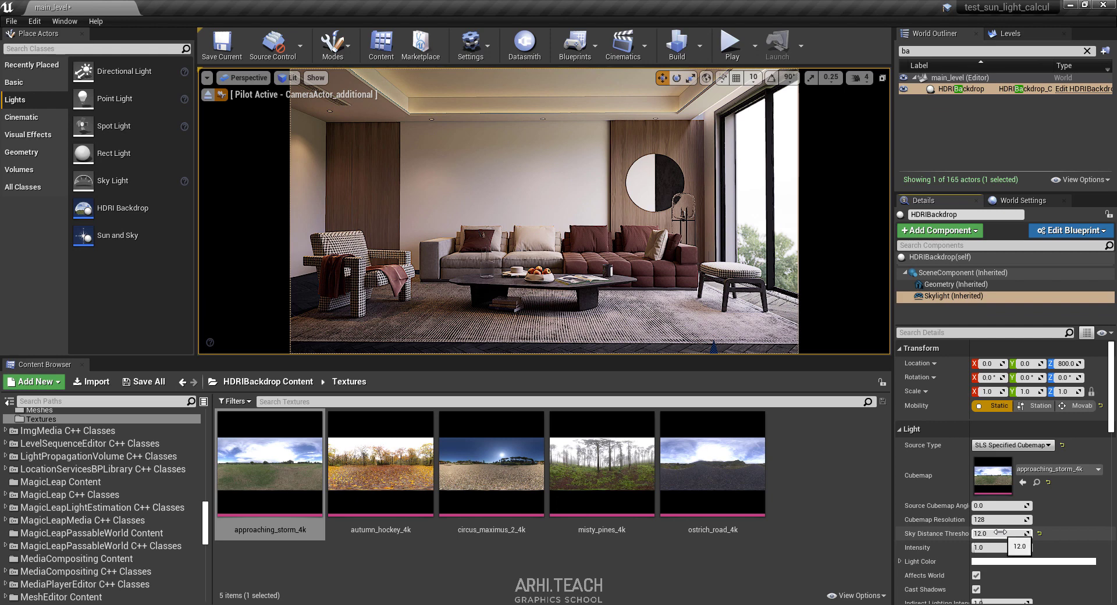
pyautogui.click(1000, 532)
pyautogui.press('BackSpace')
pyautogui.write('1')
pyautogui.press('Return')
# Step: Set the skylight Intensity to 12
pyautogui.click(1010, 547)
pyautogui.write('12')
pyautogui.press('Return')
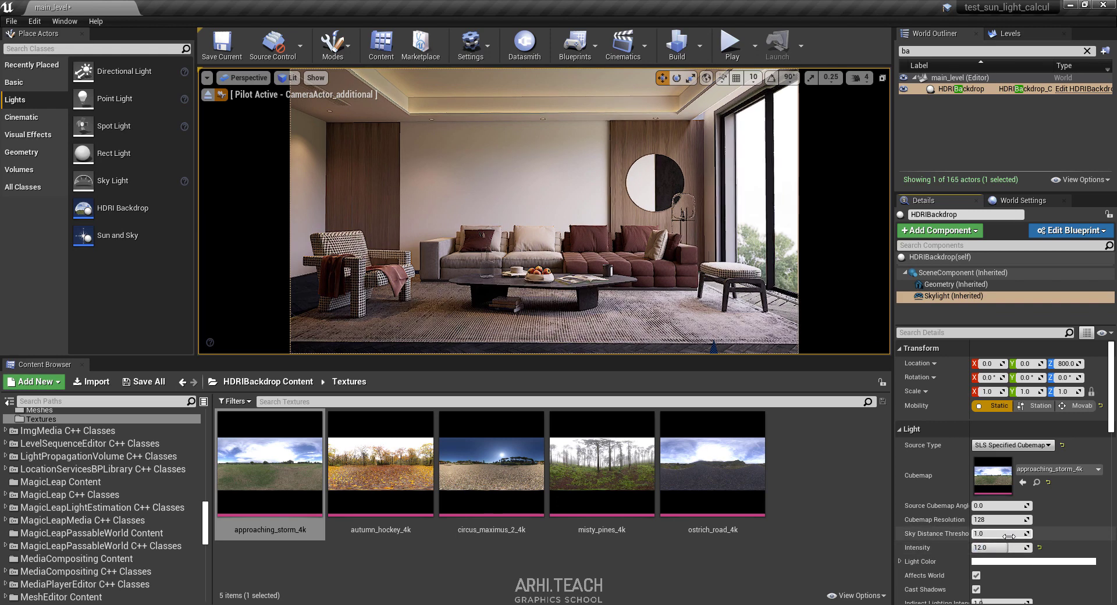
pyautogui.press('Return')
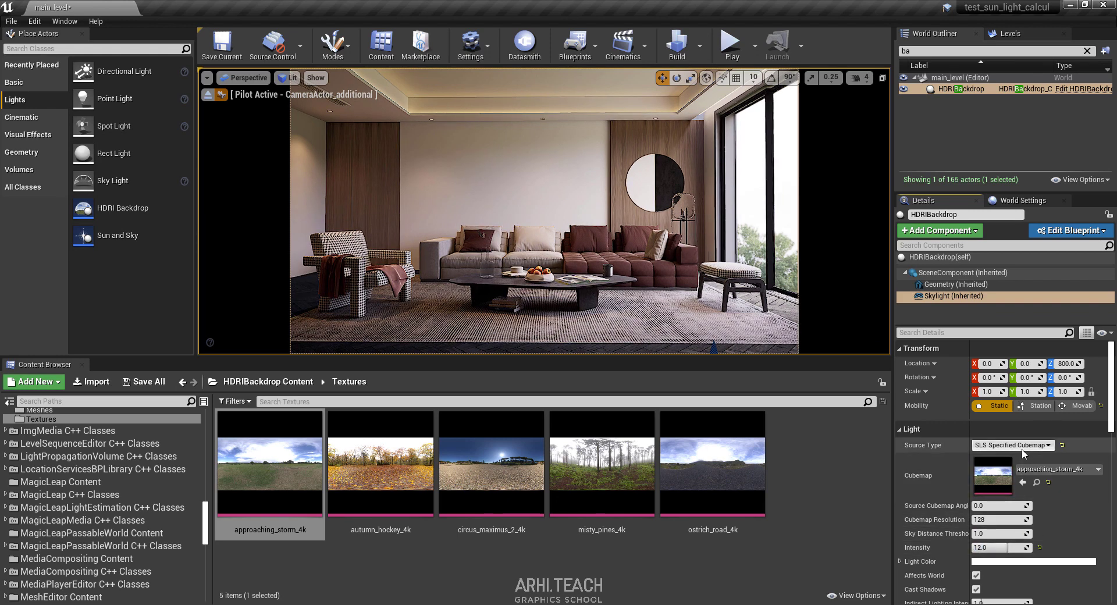
pyautogui.doubleClick(992, 483)
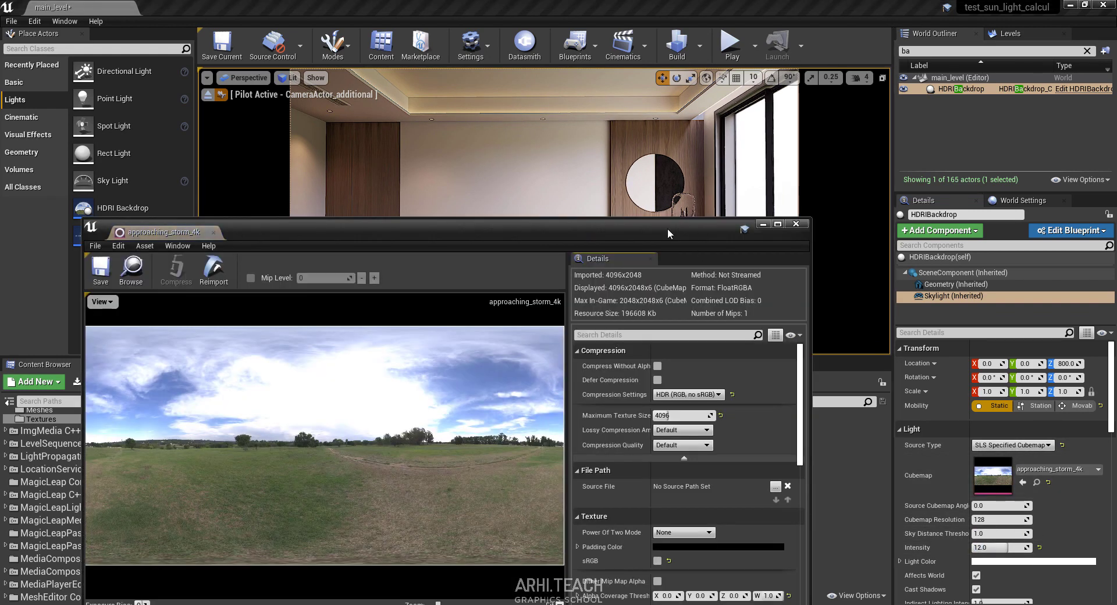
pyautogui.moveTo(668, 229); pyautogui.dragTo(759, 132)
pyautogui.scroll(5, 565, 316)
pyautogui.scroll(-2, 567, 323)
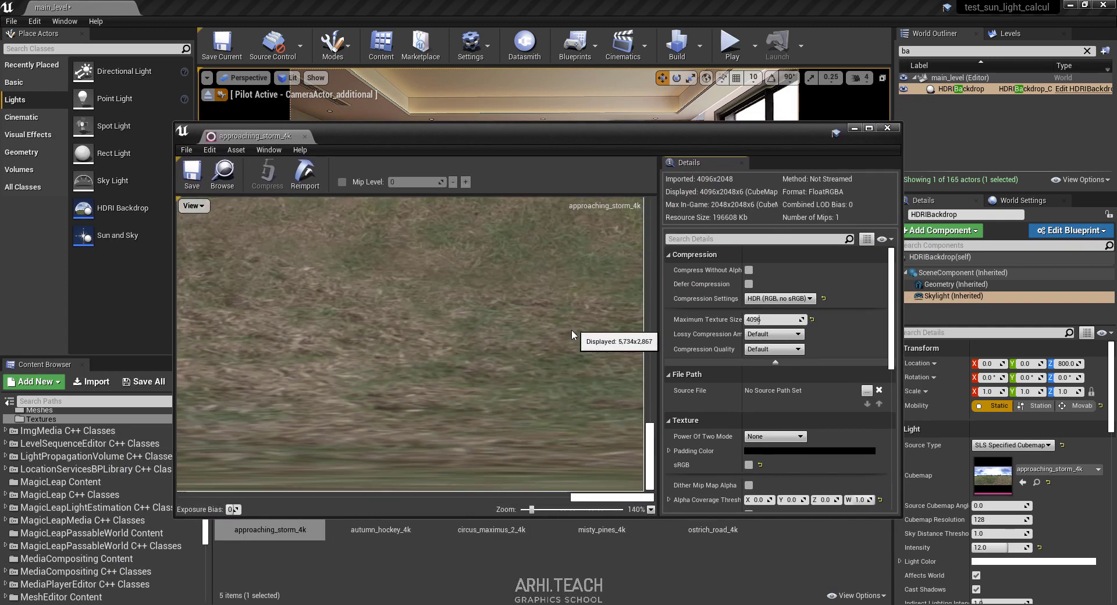
pyautogui.scroll(-4, 567, 332)
pyautogui.scroll(3, 562, 320)
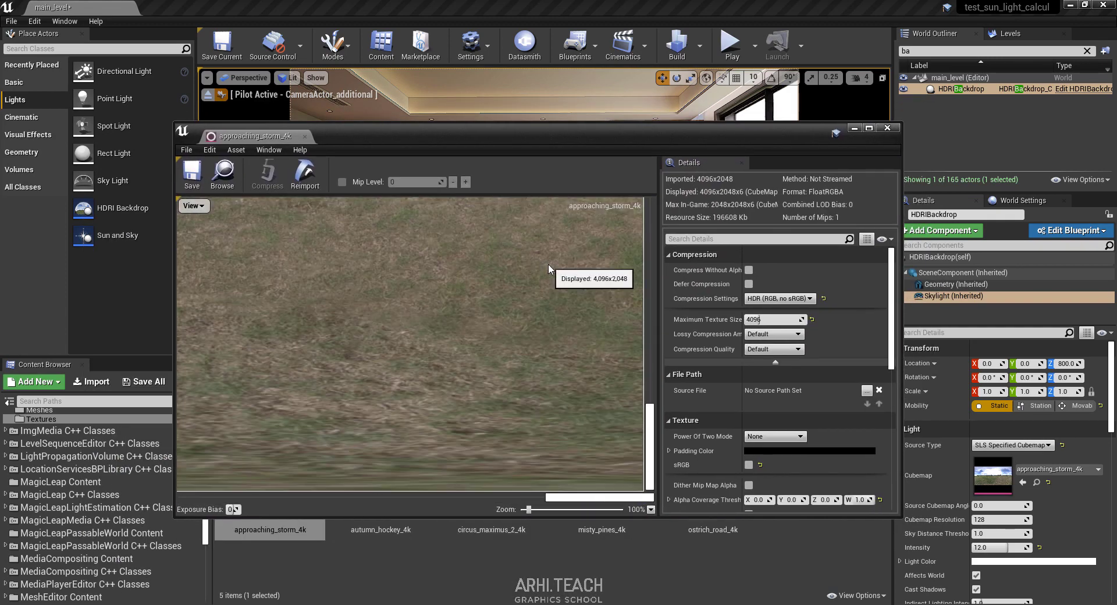
pyautogui.moveTo(650, 434); pyautogui.dragTo(648, 340)
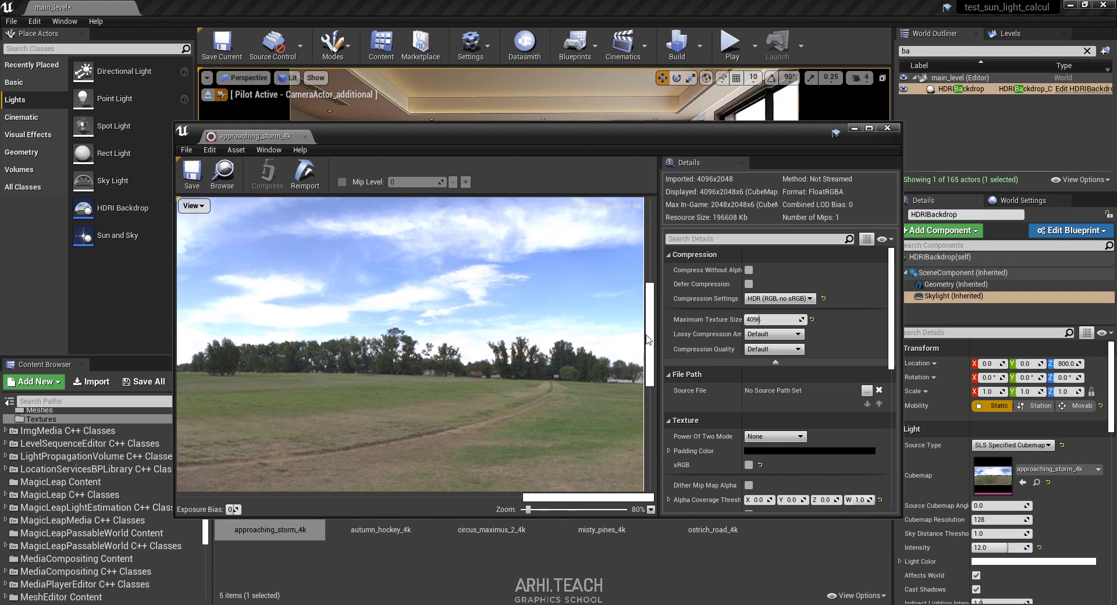
pyautogui.click(772, 320)
pyautogui.scroll(-1, 893, 321)
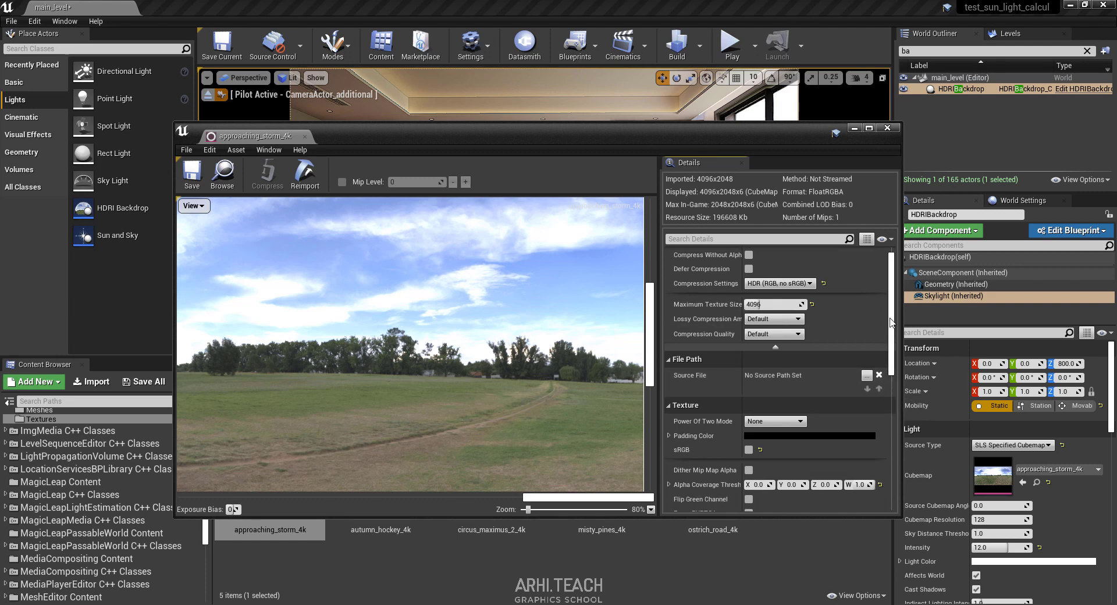
pyautogui.scroll(2, 528, 289)
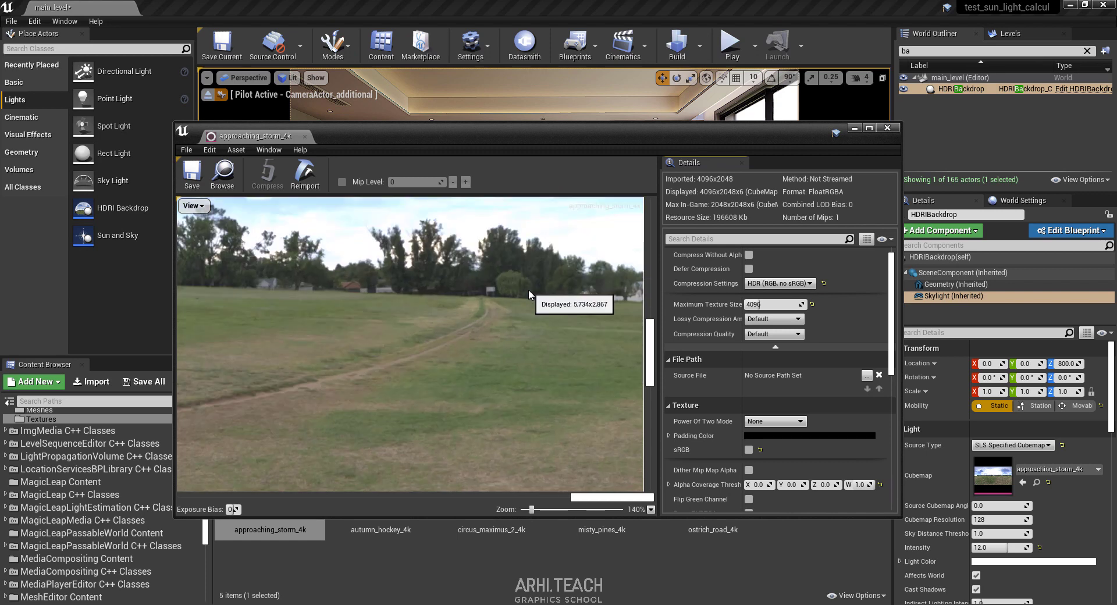
pyautogui.scroll(2, 528, 289)
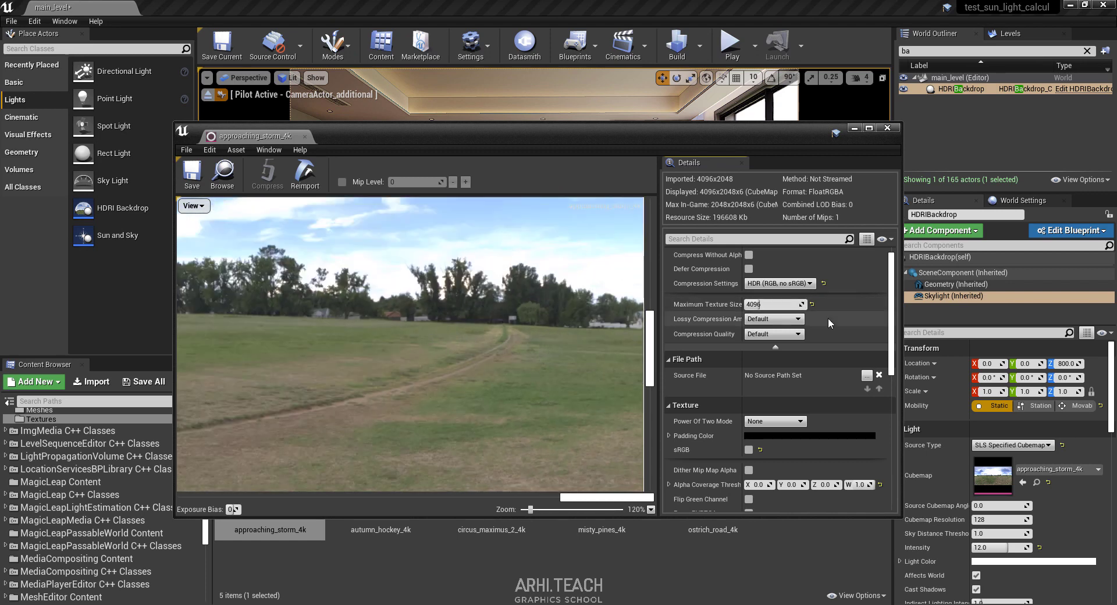
pyautogui.scroll(-2, 837, 428)
pyautogui.scroll(-2, 850, 438)
pyautogui.scroll(-2, 849, 442)
pyautogui.scroll(-1, 850, 446)
pyautogui.scroll(-2, 849, 446)
pyautogui.scroll(-1, 850, 447)
pyautogui.scroll(-2, 850, 441)
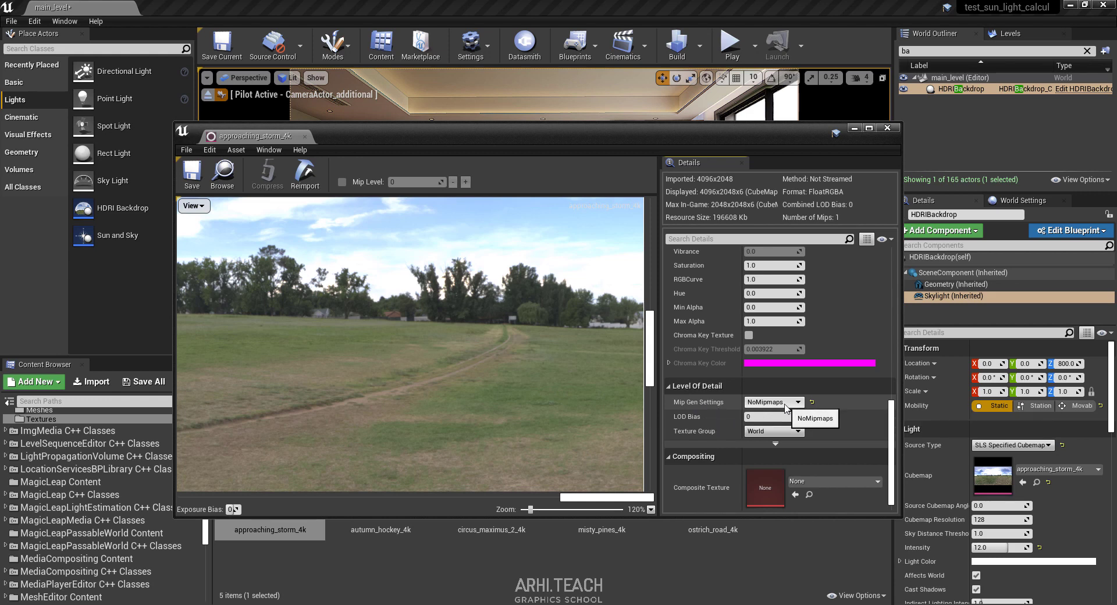
# Step: Close the texture window and set the skylight Cubemap Resolution to 1024
pyautogui.click(885, 129)
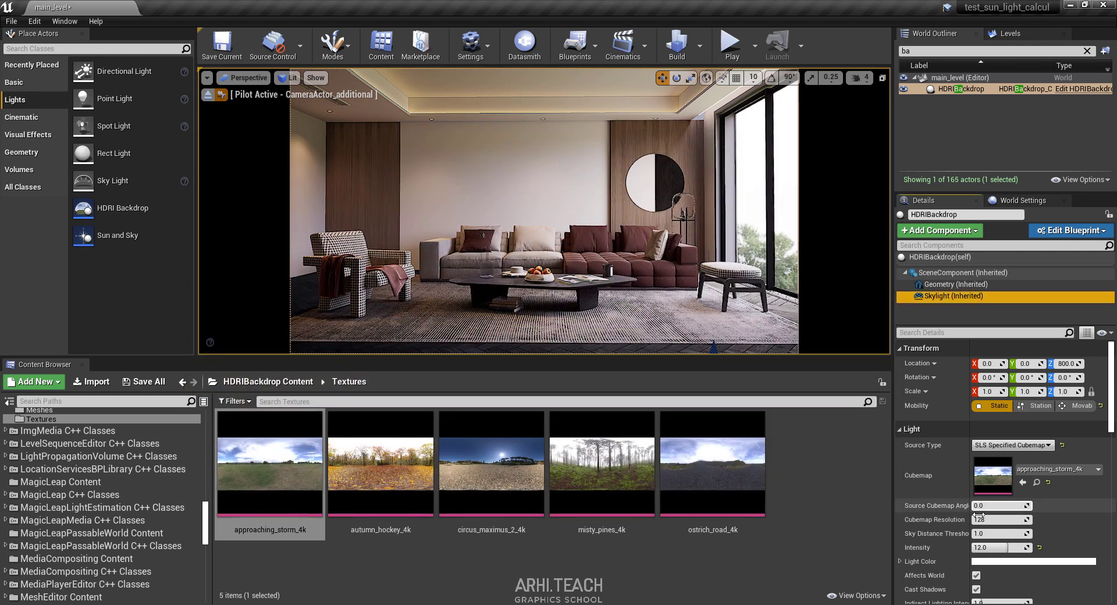
pyautogui.click(979, 520)
pyautogui.write('1024')
pyautogui.press('Return')
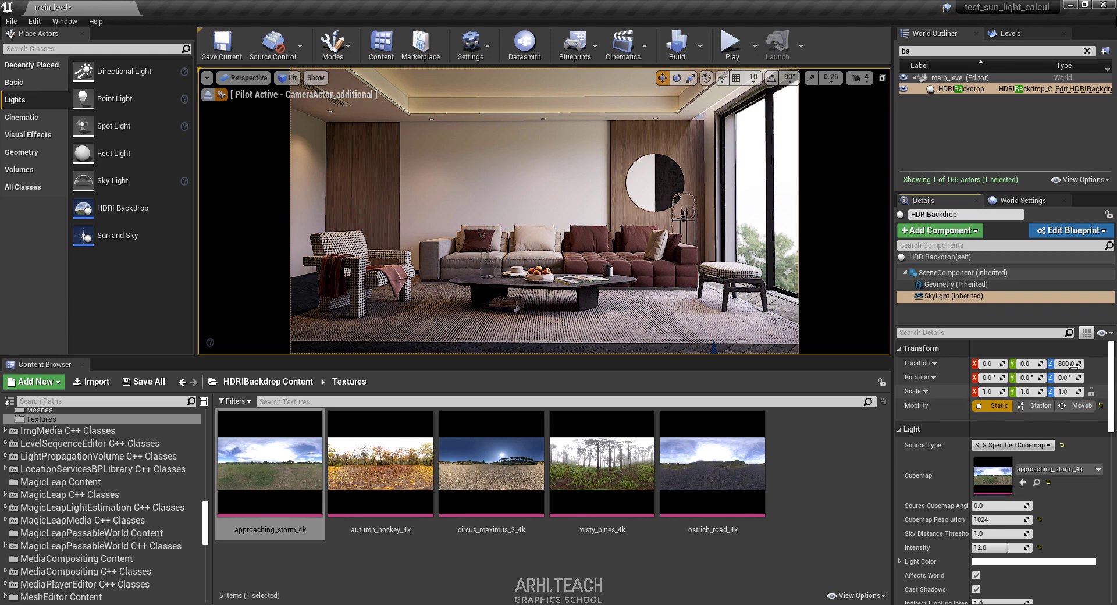
# Step: Set the skylight Source Cubemap Angle to 180
pyautogui.click(944, 91)
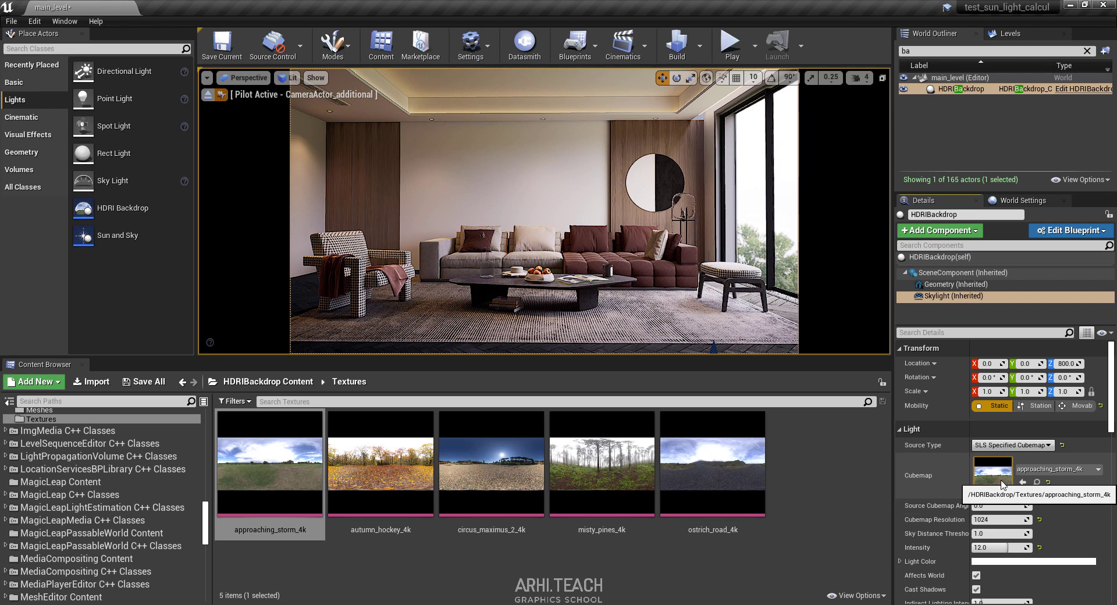
pyautogui.click(993, 545)
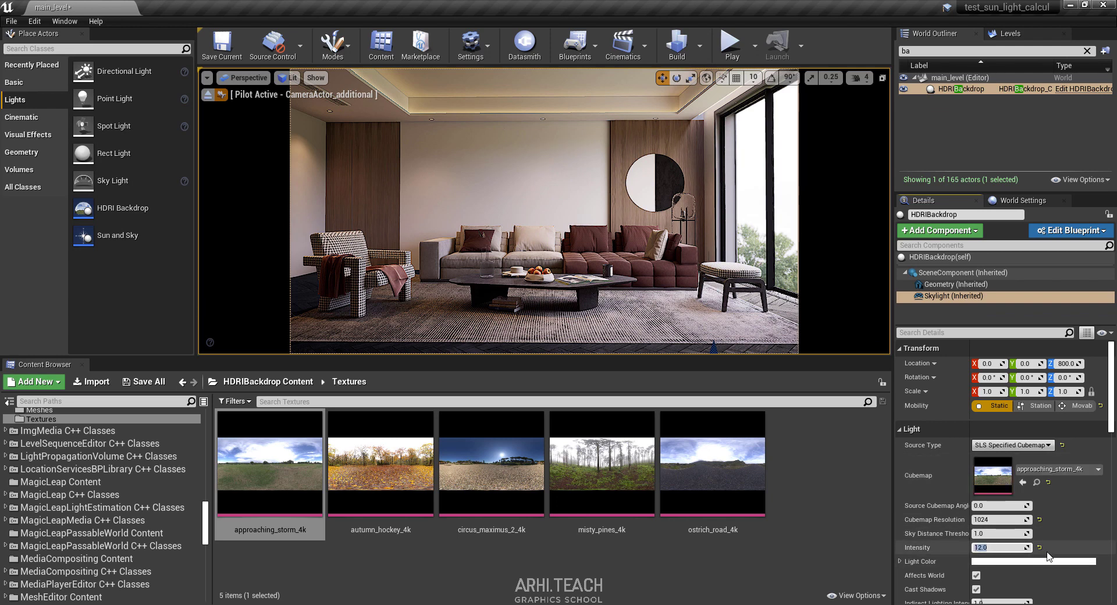
pyautogui.click(1000, 505)
pyautogui.write('180')
pyautogui.press('Return')
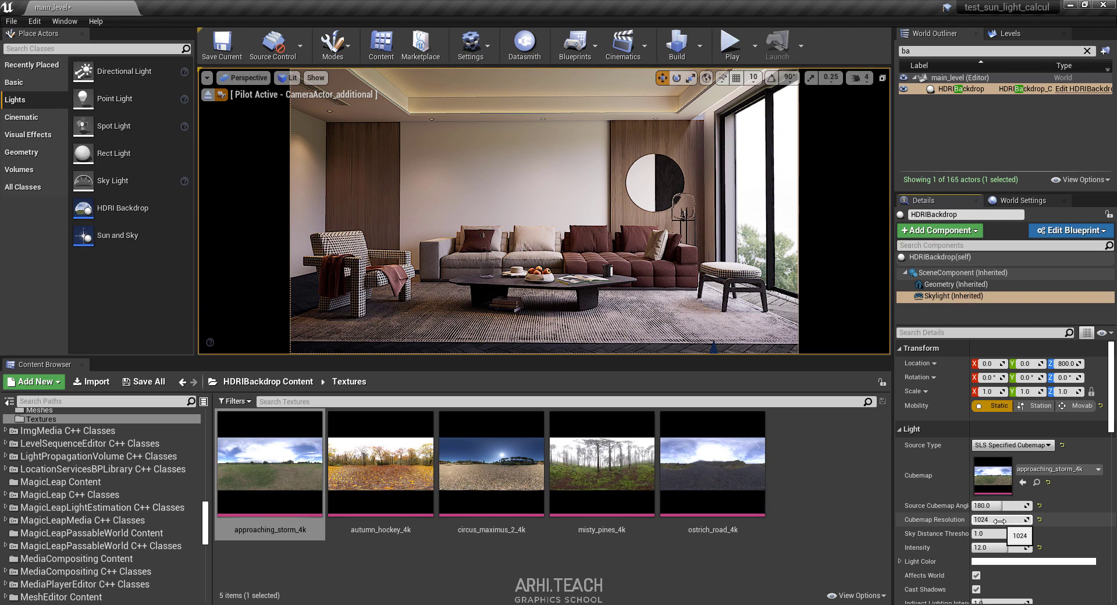
# Step: Set HDRIBackdrop Rotation Z to 80 and its Intensity to 2.0
pyautogui.click(961, 257)
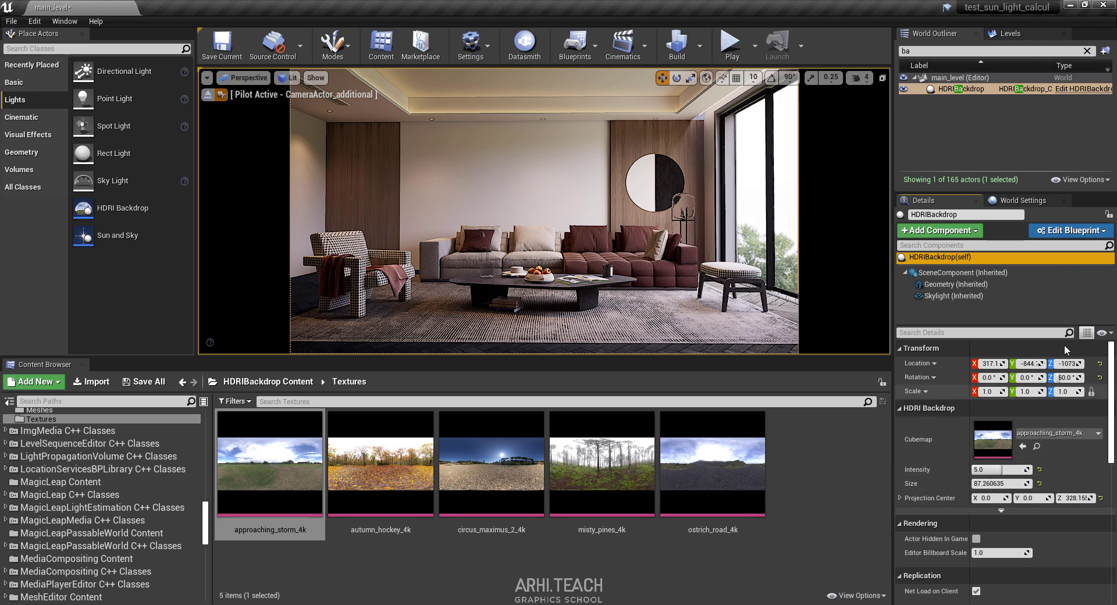
pyautogui.click(1066, 378)
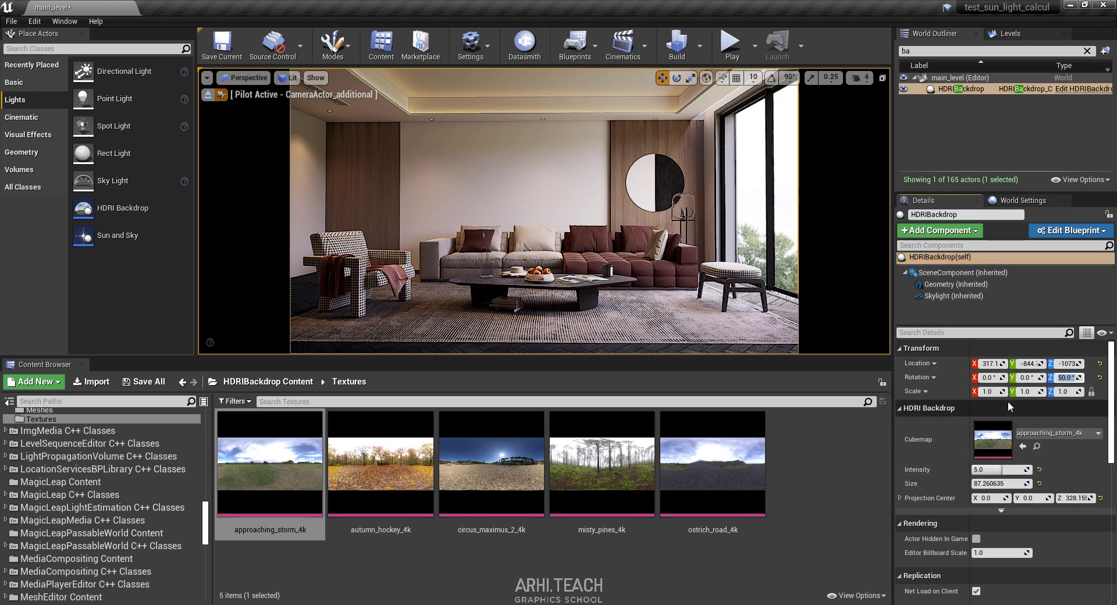
pyautogui.write('80')
pyautogui.press('Return')
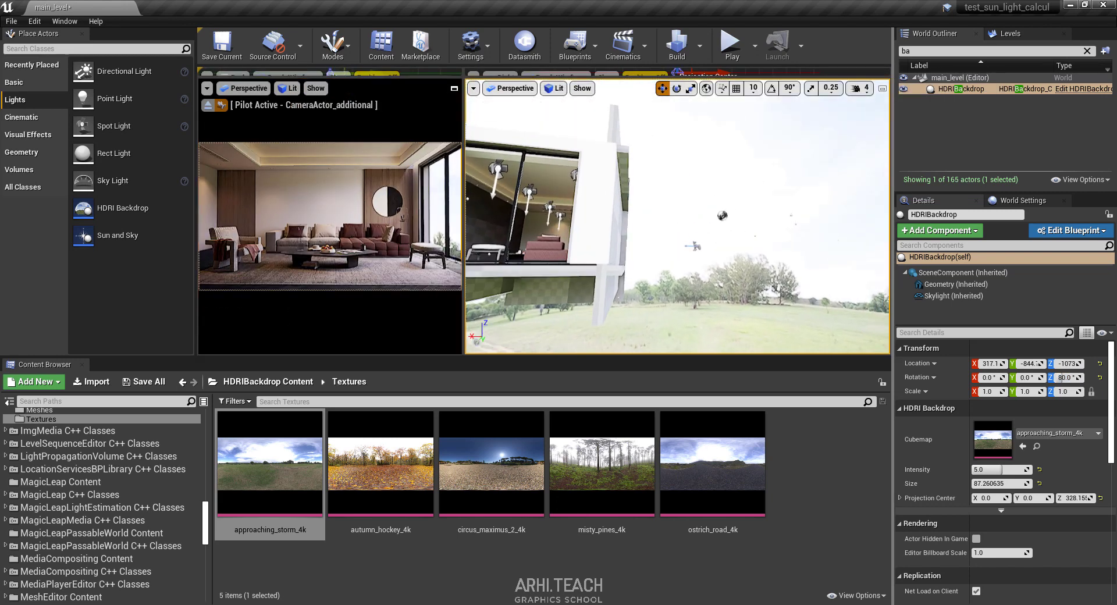
pyautogui.click(984, 469)
pyautogui.write('2.0')
pyautogui.press('Return')
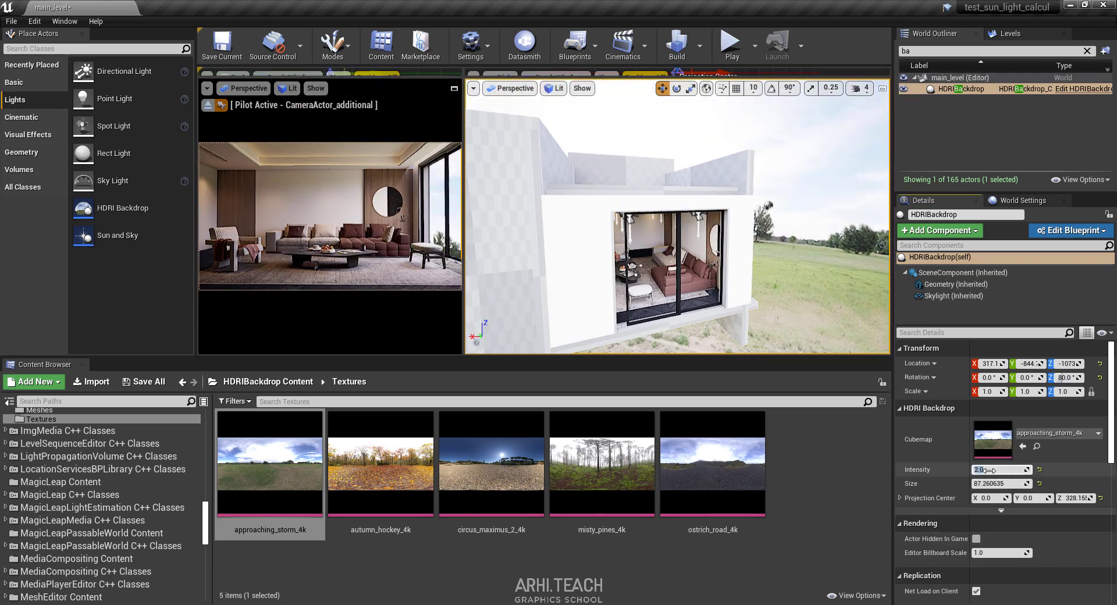
# Step: Right-drag in the outside viewport to pull the camera back from the house
pyautogui.moveTo(774, 237); pyautogui.dragTo(720, 257)
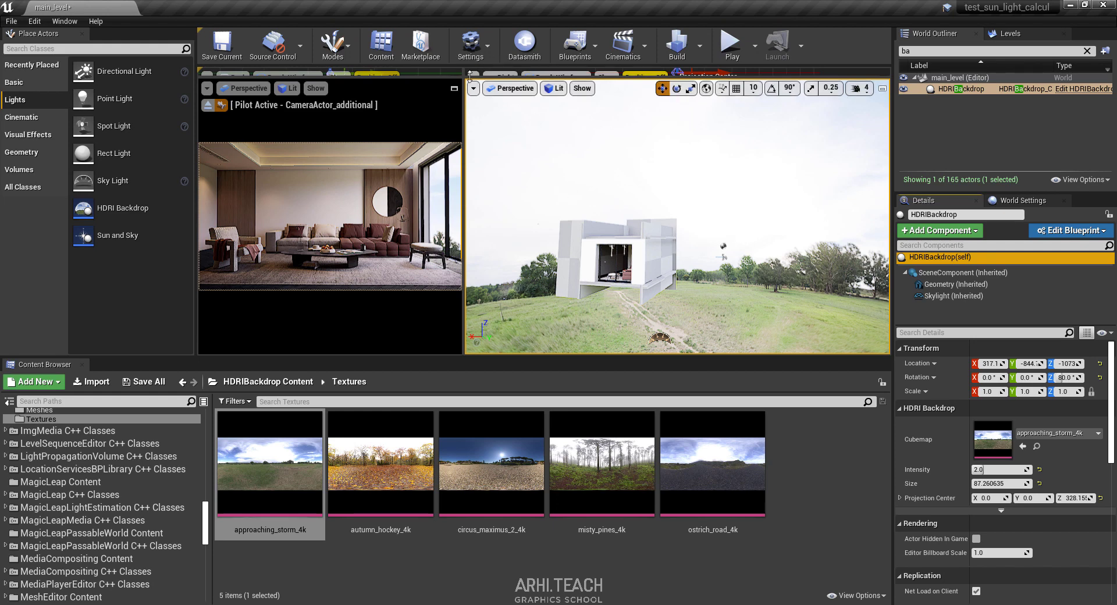
# Step: Maximize the interior camera viewport as the single view
pyautogui.click(455, 88)
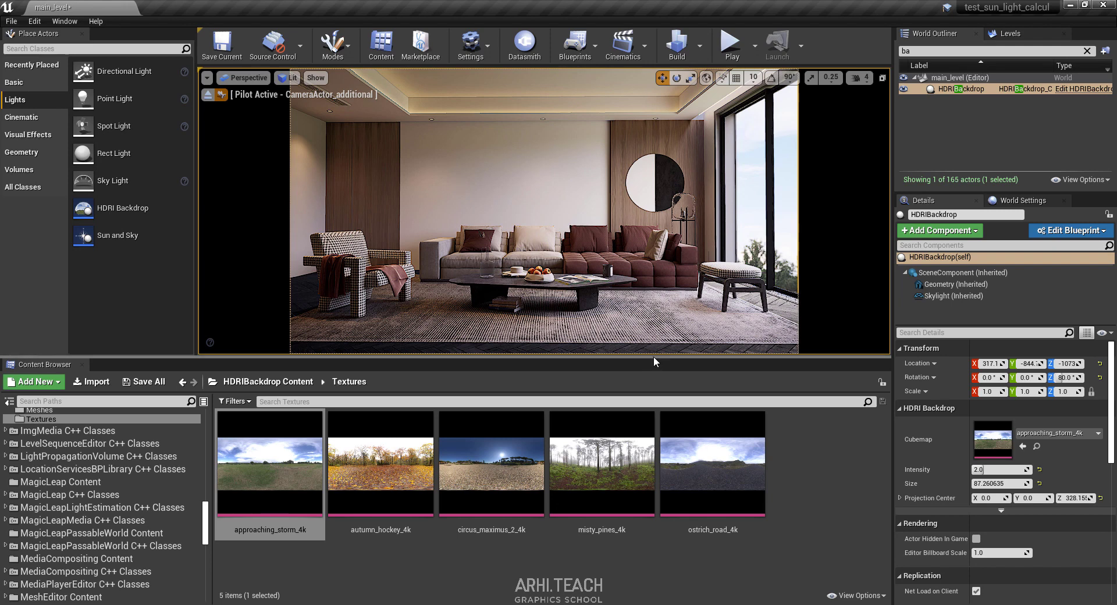
# Step: Enlarge the interior camera view by dragging the Content Browser splitter to the window bottom
pyautogui.moveTo(653, 356); pyautogui.dragTo(653, 574)
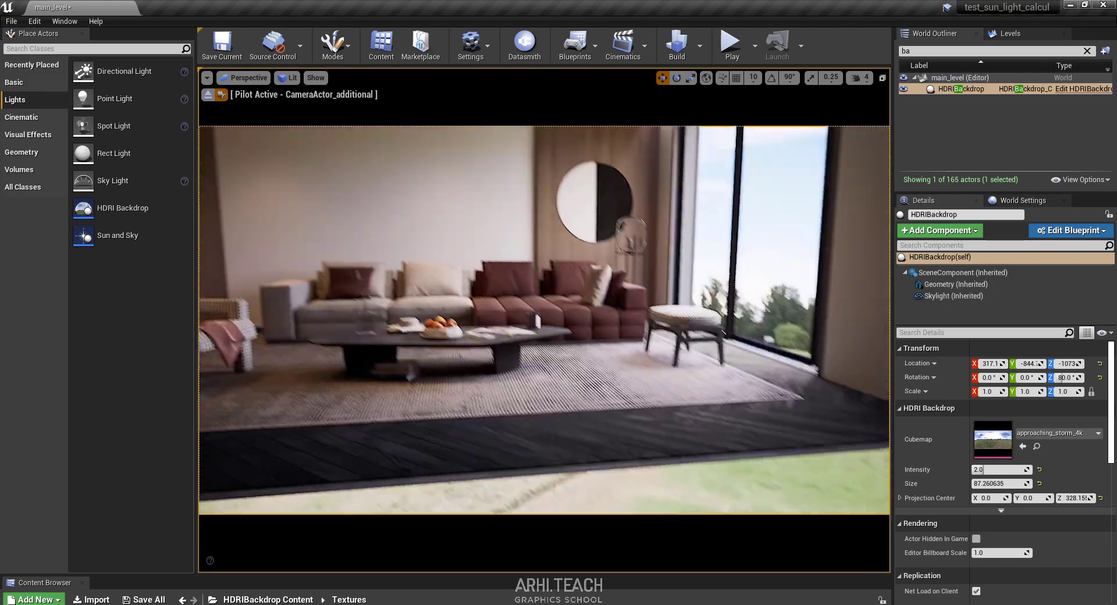